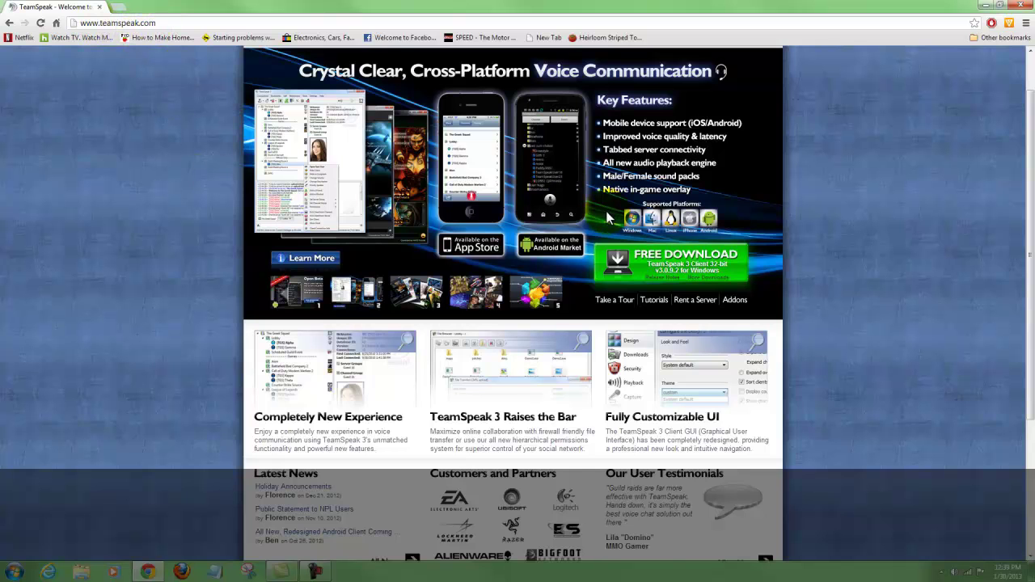
# Step: Start the free download of the TeamSpeak 3 Windows client
pyautogui.click(489, 186)
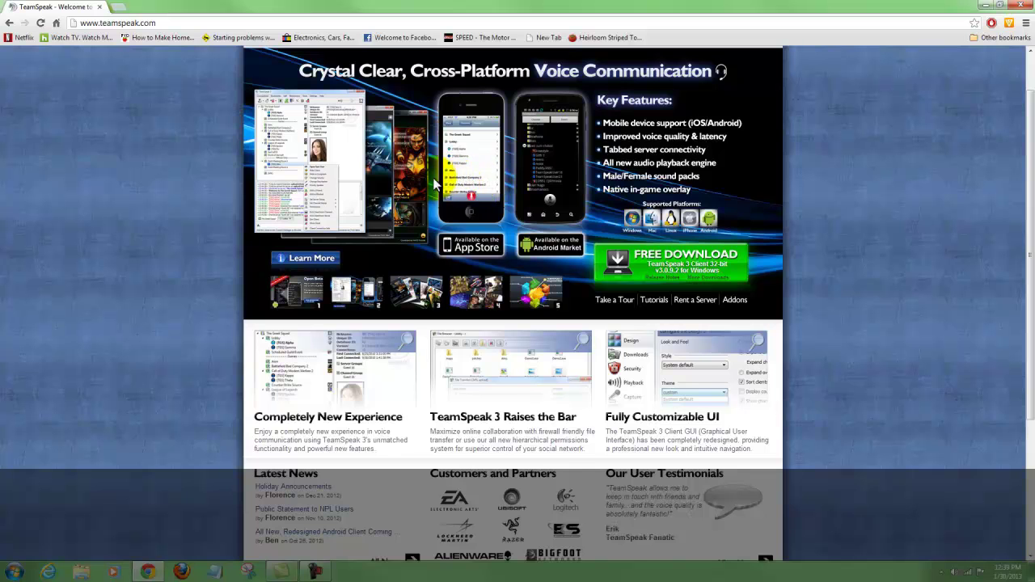
pyautogui.click(490, 171)
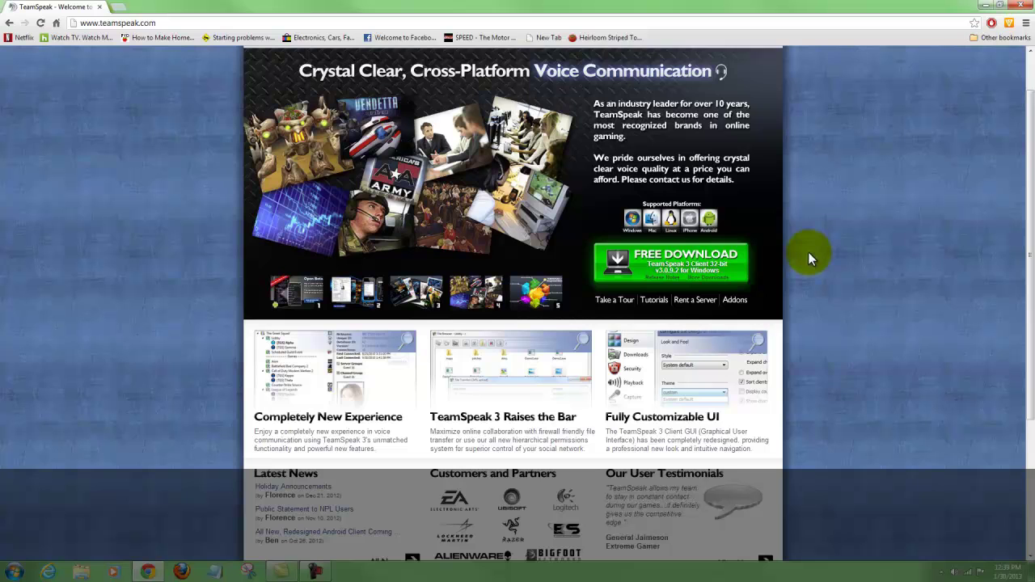
pyautogui.click(691, 267)
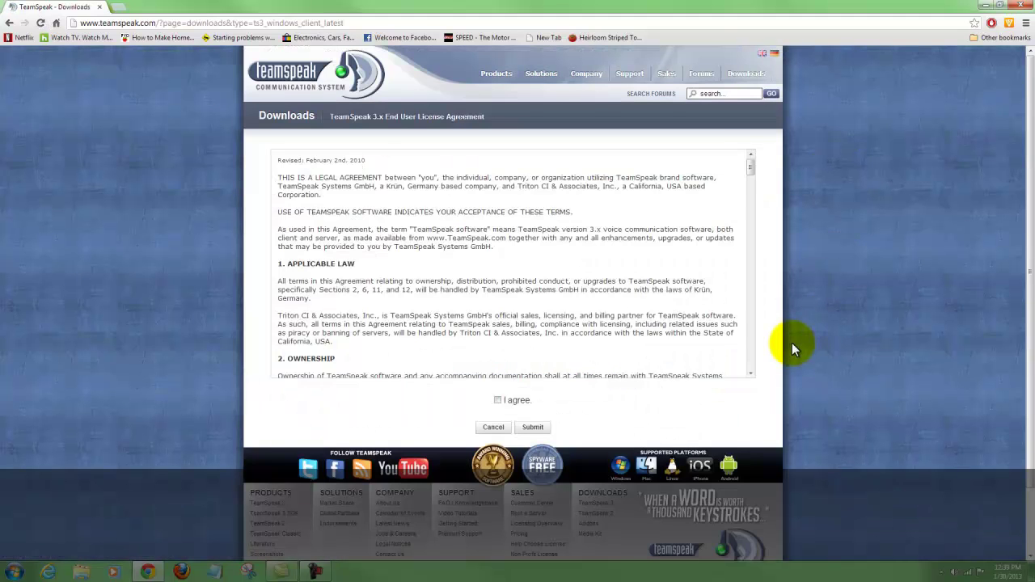
# Step: Accept the TeamSpeak licence agreement and skip the survey to begin the installer download
pyautogui.click(499, 401)
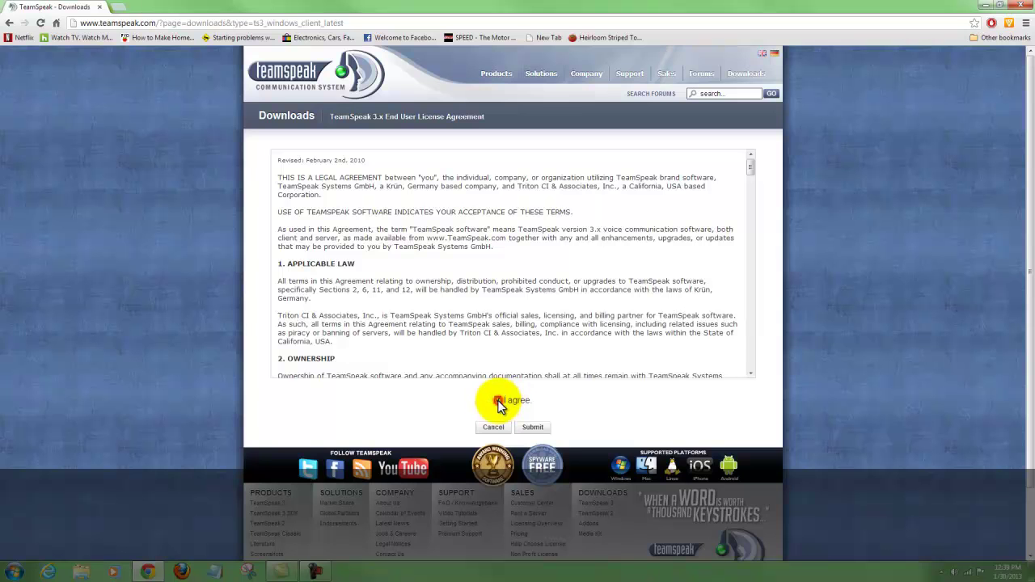
pyautogui.click(532, 430)
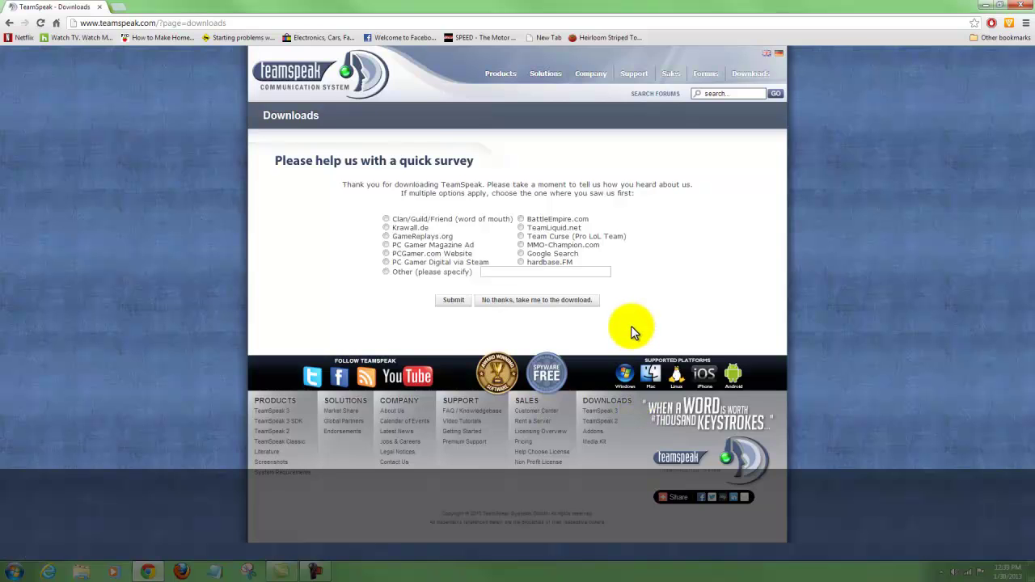
pyautogui.click(500, 306)
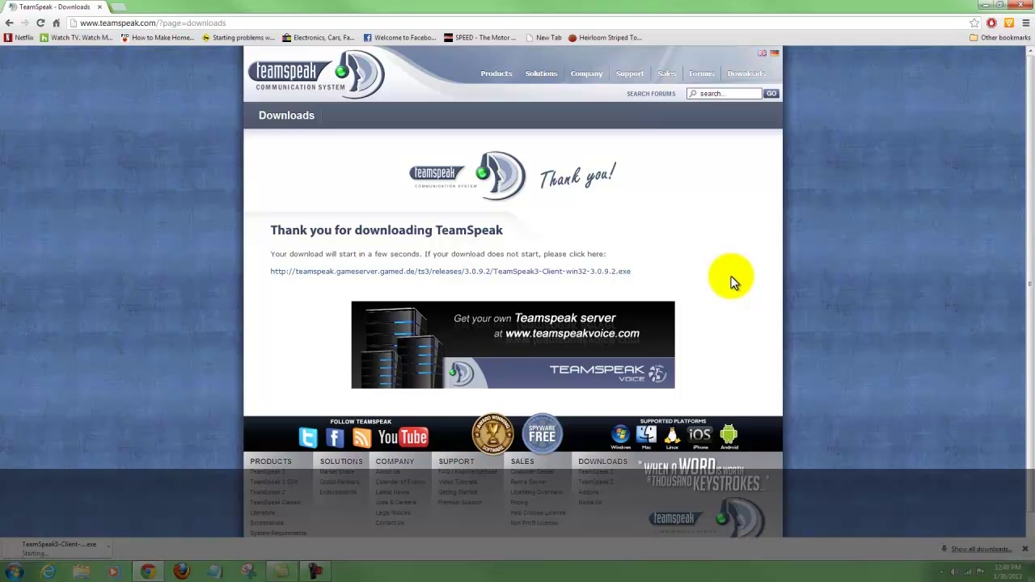
# Step: Run TeamSpeak3-Client-win32-3.0.9.2.exe from Chrome's downloads list and move past the setup welcome page
pyautogui.click(984, 550)
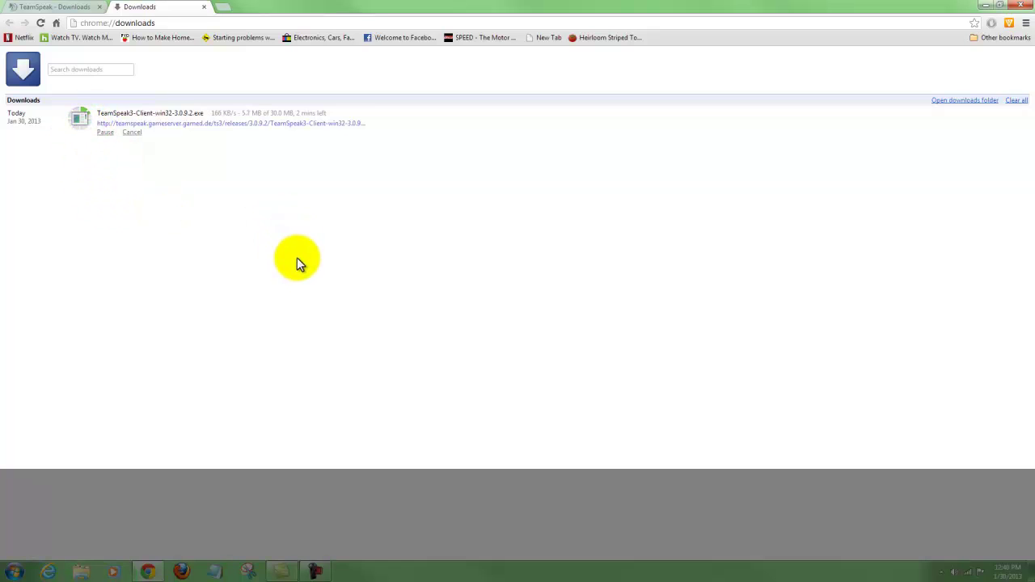
pyautogui.moveTo(315, 570)
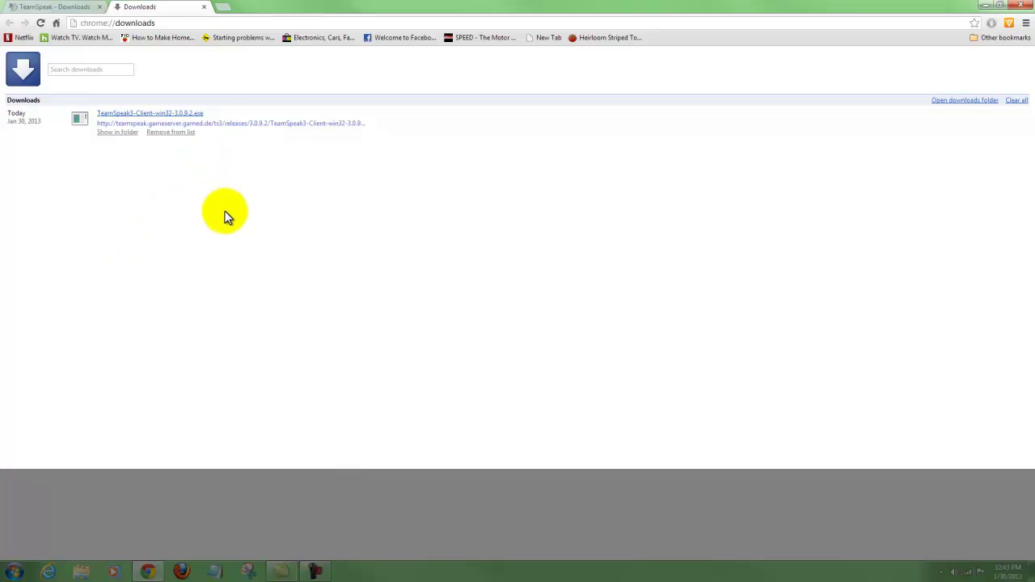
pyautogui.click(160, 114)
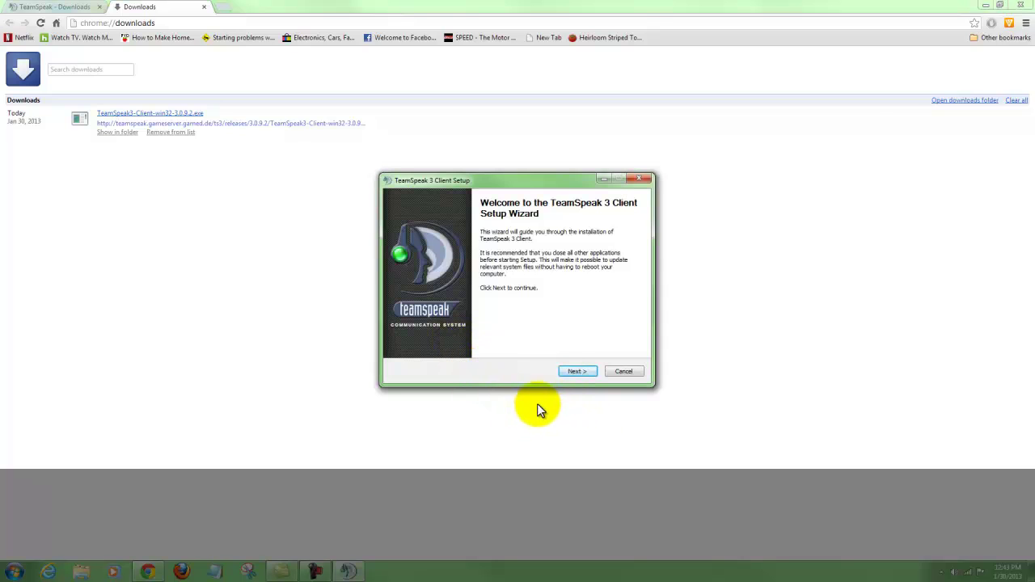
pyautogui.click(576, 372)
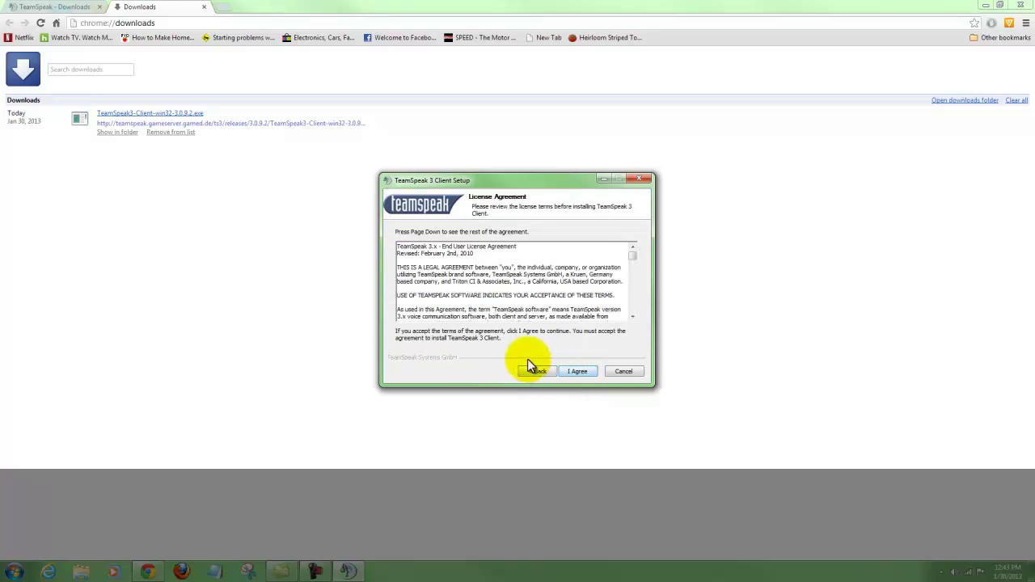
# Step: Accept the licence and install for anyone in the default folder, with configuration in user files
pyautogui.click(577, 373)
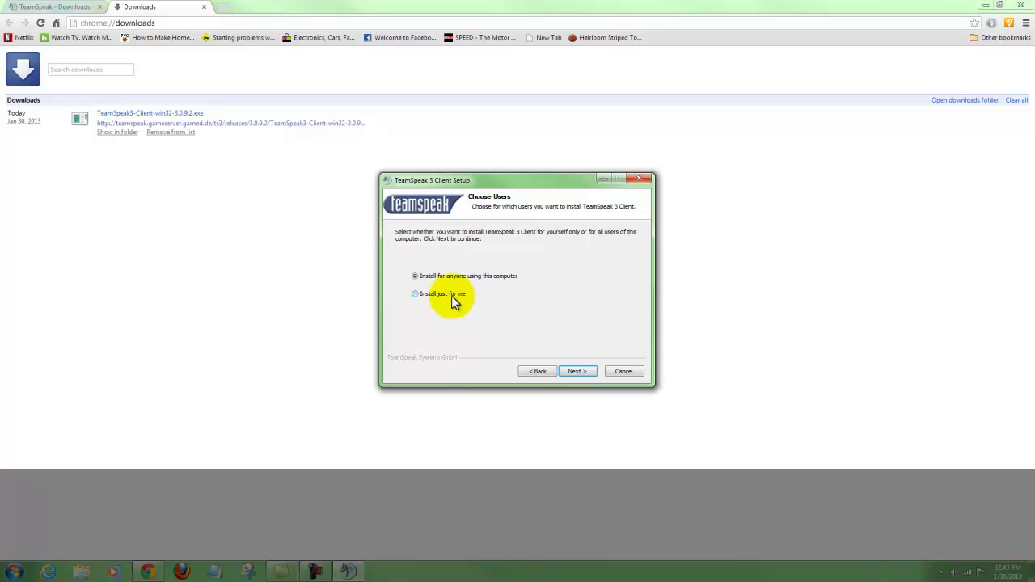
pyautogui.click(576, 372)
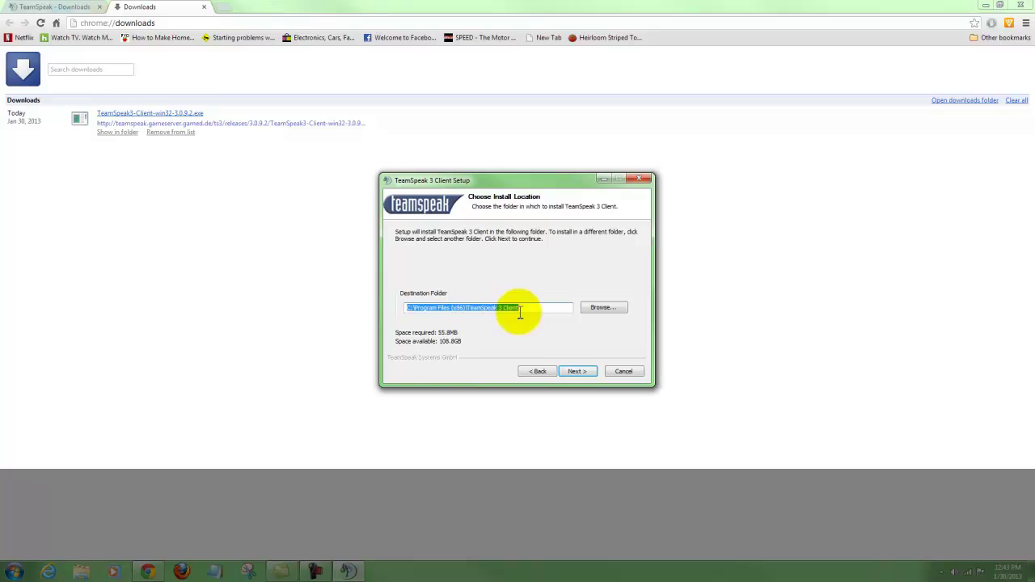
pyautogui.click(577, 372)
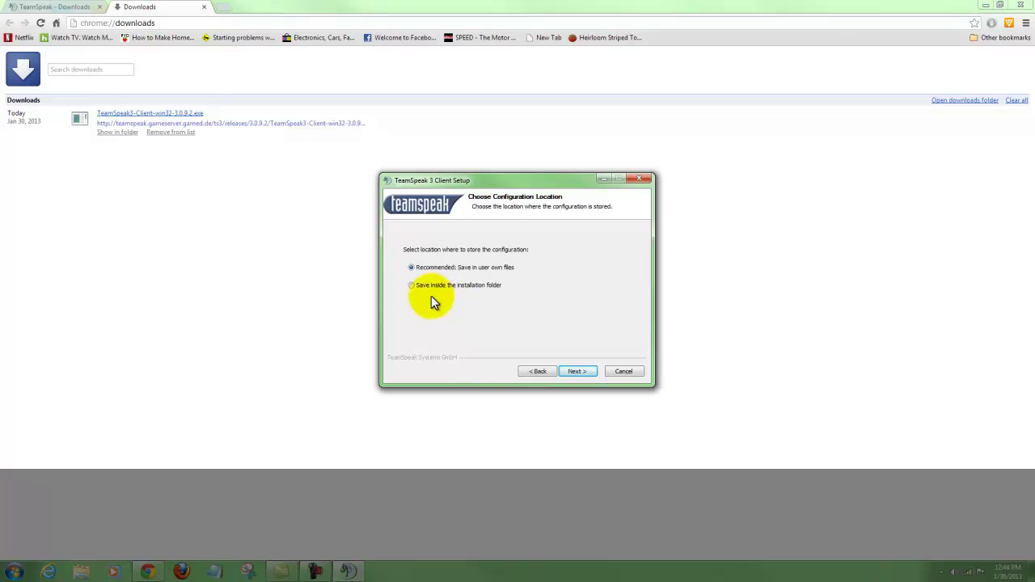
pyautogui.click(575, 371)
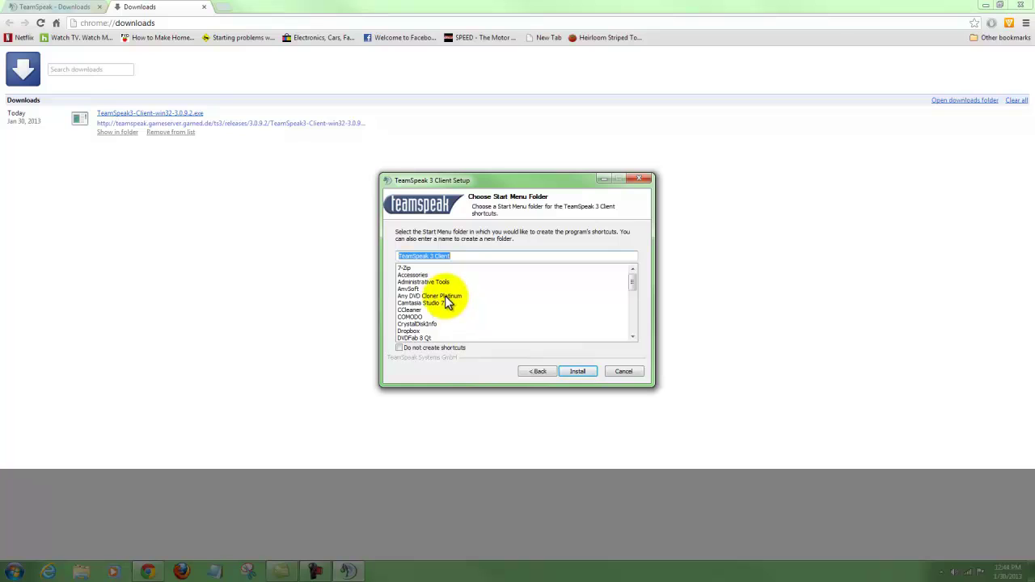
pyautogui.click(576, 371)
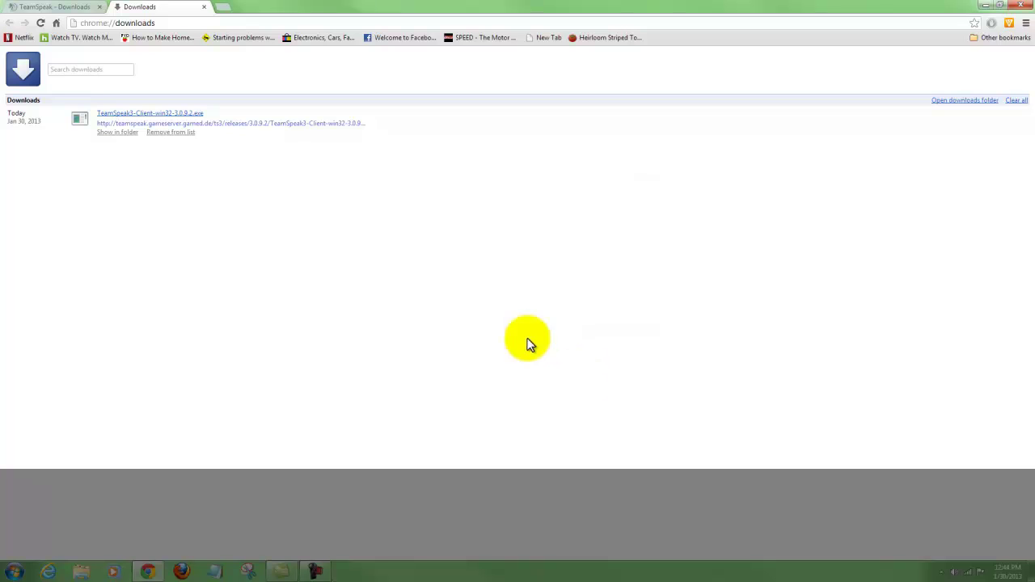
# Step: Close Chrome, place the TeamSpeak 3 Client shortcut beside the truck, and launch it
pyautogui.click(1021, 5)
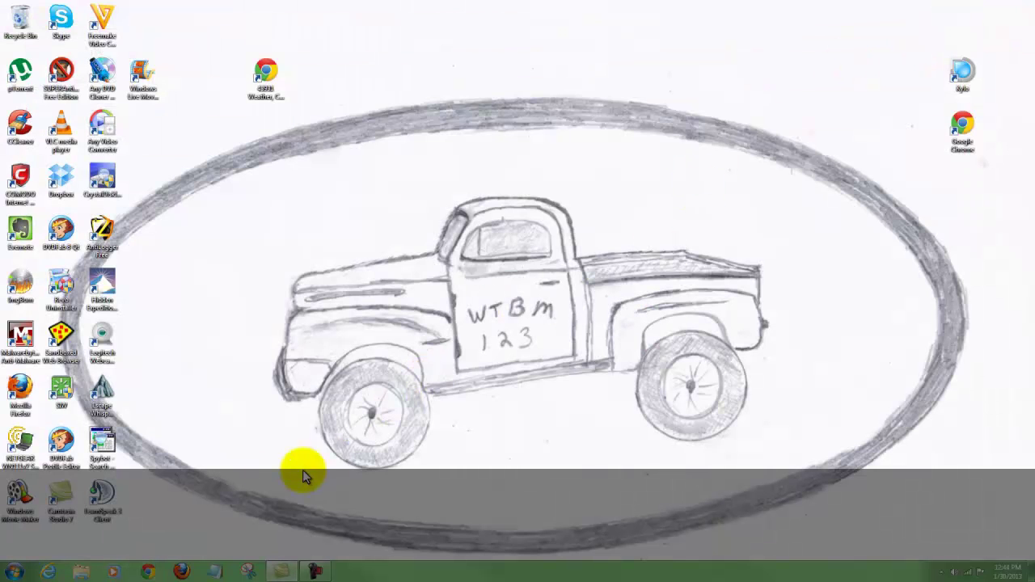
pyautogui.moveTo(103, 491); pyautogui.dragTo(396, 239)
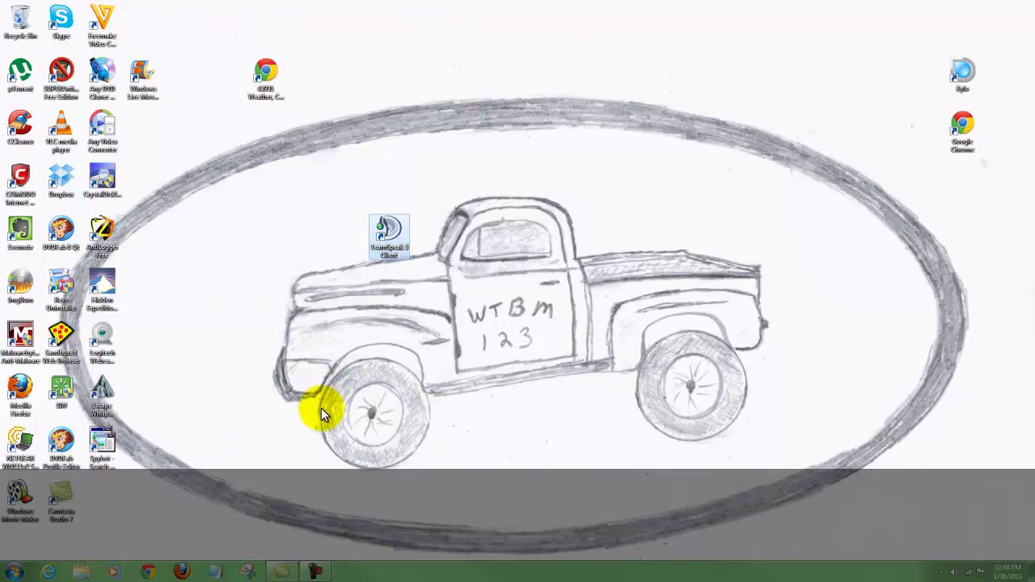
pyautogui.doubleClick(401, 238)
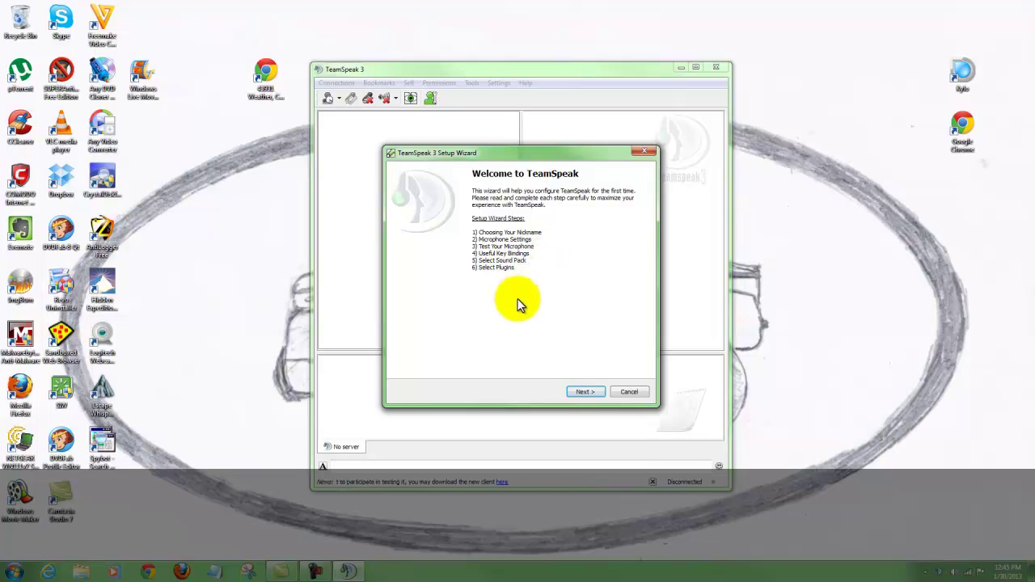
pyautogui.click(583, 391)
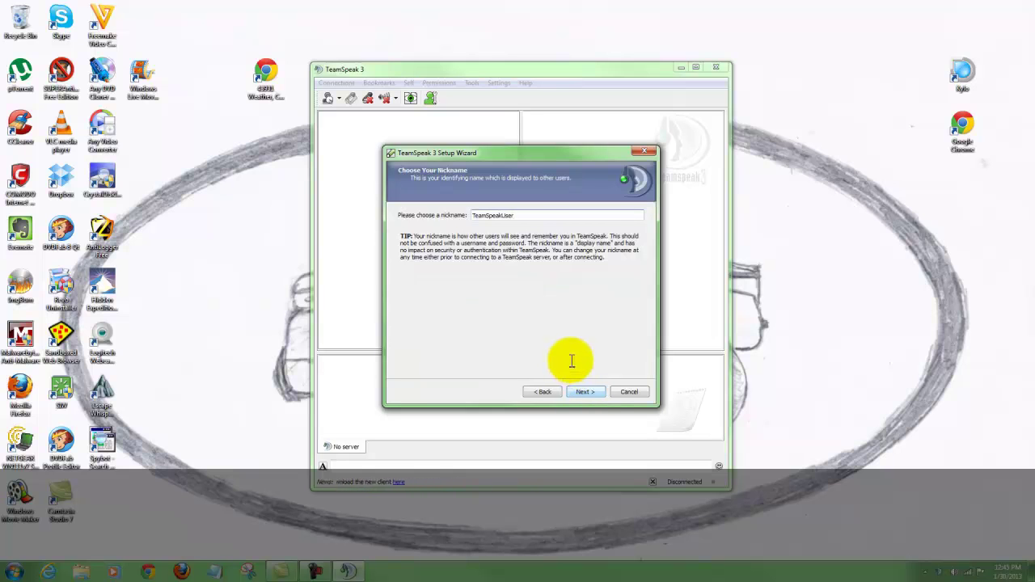
# Step: Replace the default nickname TeamSpeakUser with your own nickname and continue
pyautogui.click(534, 213)
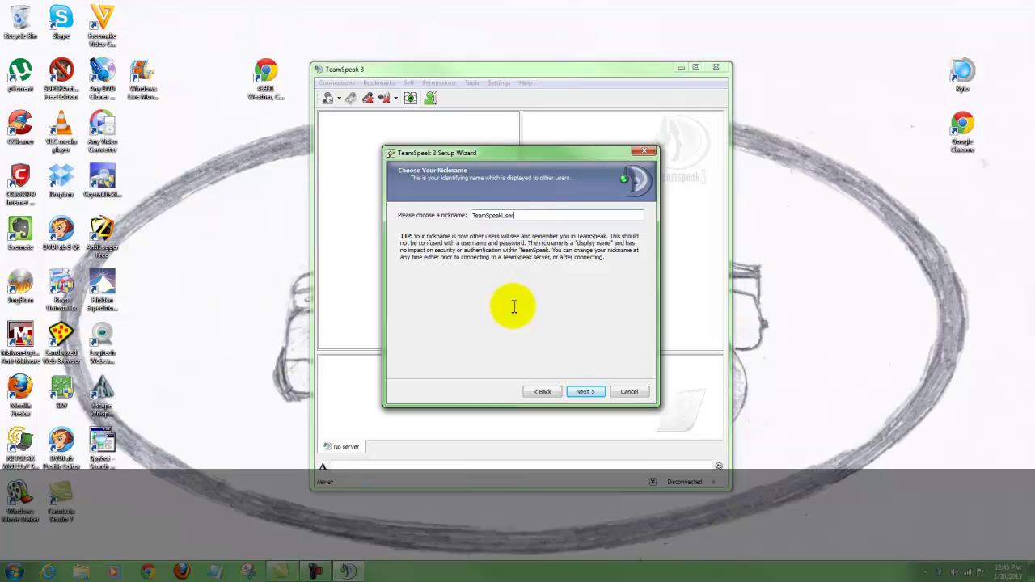
pyautogui.press('BackSpace')
pyautogui.press('BackSpace')
pyautogui.press('BackSpace')
pyautogui.press('BackSpace')
pyautogui.press('BackSpace')
pyautogui.press('BackSpace')
pyautogui.press('BackSpace')
pyautogui.press('BackSpace')
pyautogui.press('BackSpace')
pyautogui.press('BackSpace')
pyautogui.press('BackSpace')
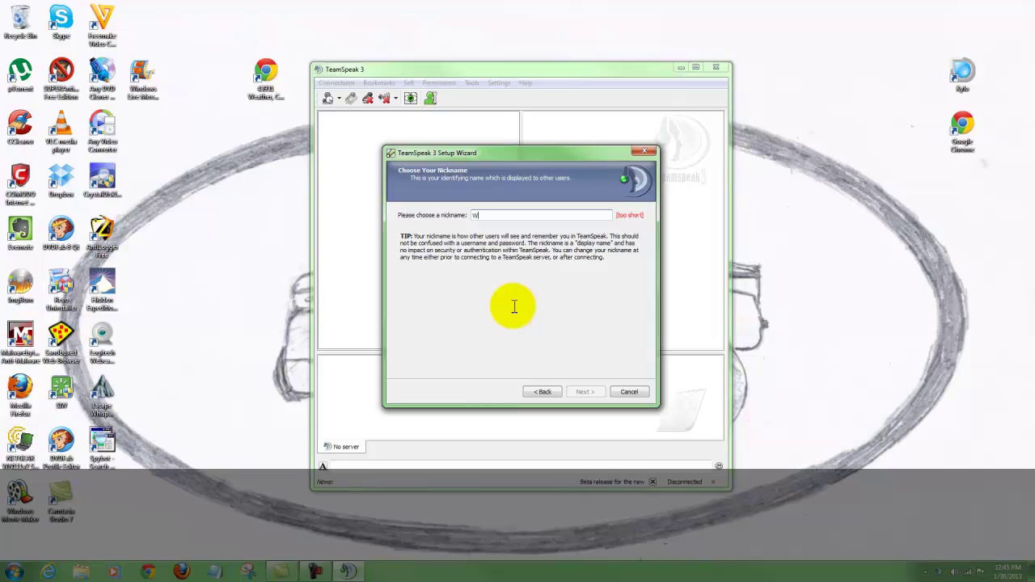
pyautogui.write('Wilberb')
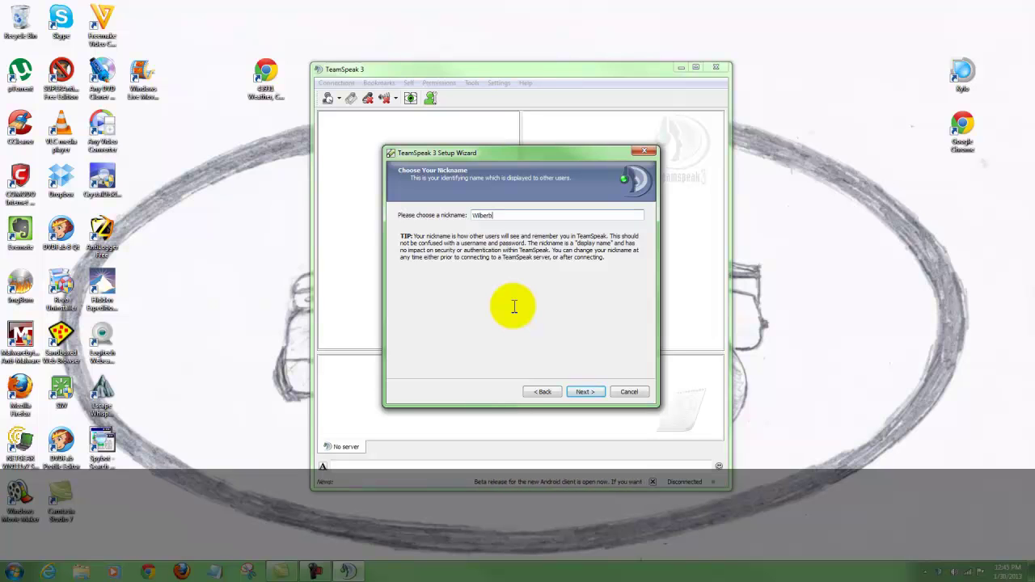
pyautogui.write('ear/Terry')
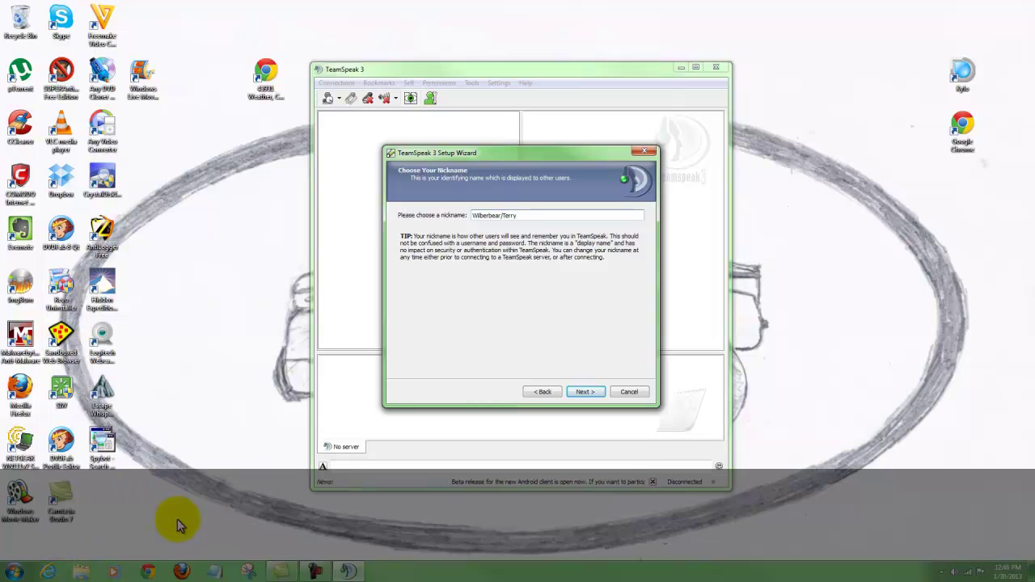
pyautogui.click(586, 392)
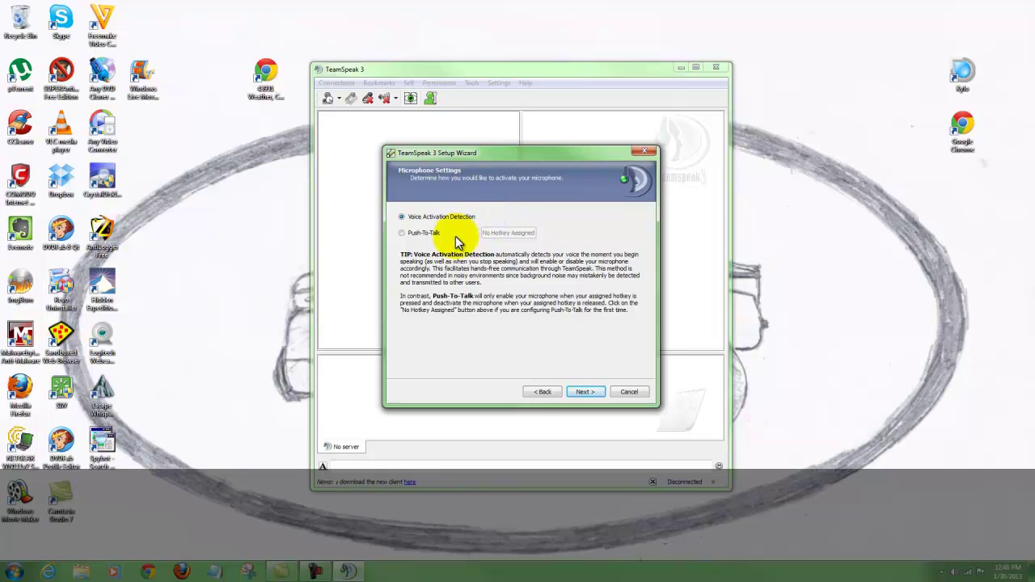
# Step: Switch microphone activation to Push-To-Talk with Right Ctrl as the hotkey
pyautogui.click(402, 234)
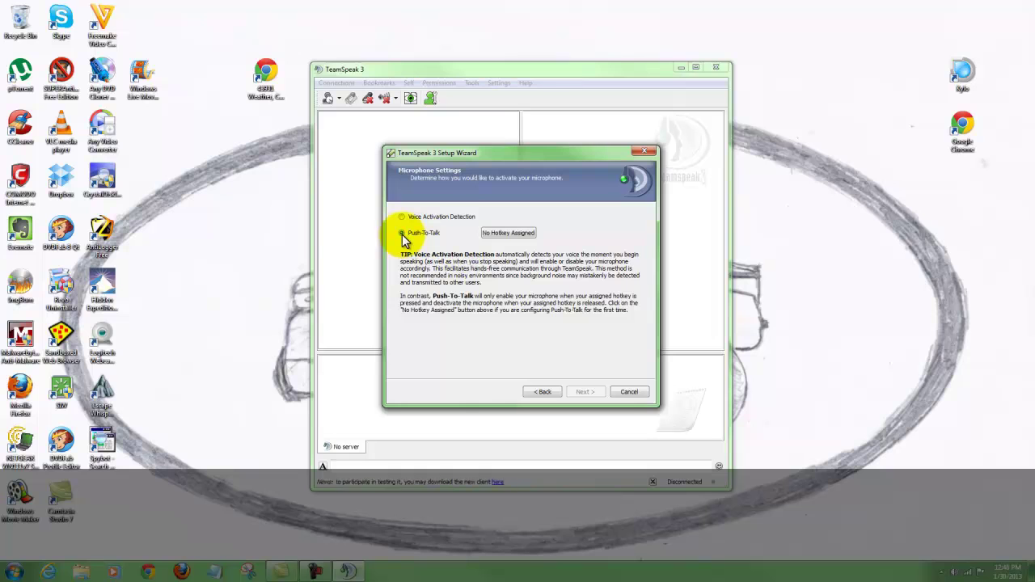
pyautogui.click(512, 233)
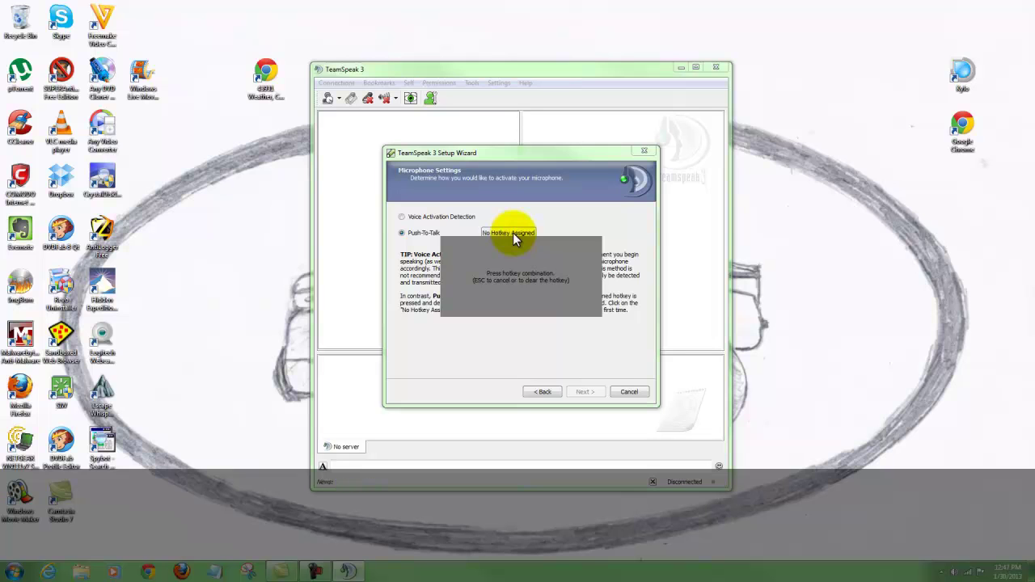
pyautogui.press('Control_R')
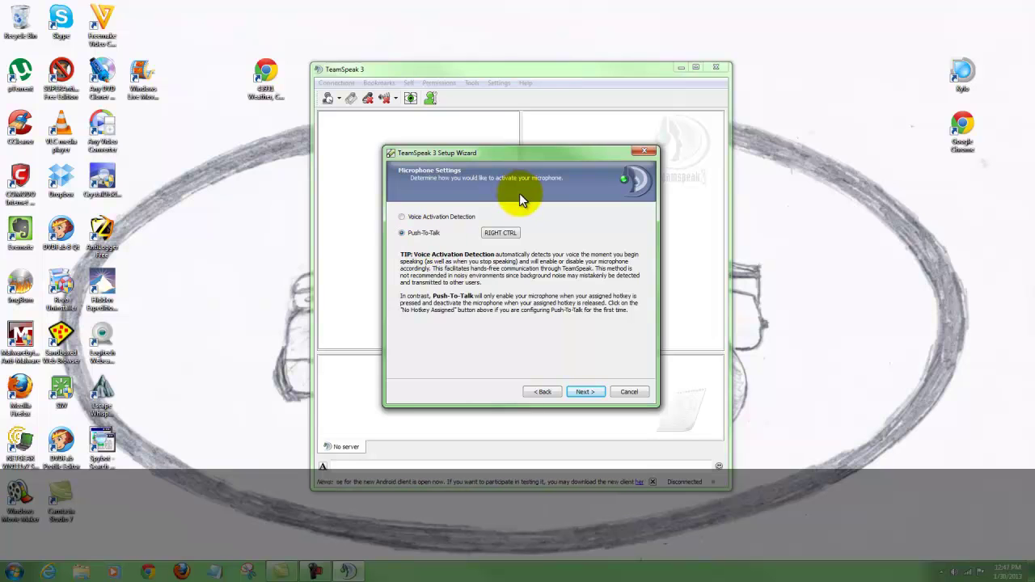
# Step: Test the Right Ctrl push-to-talk key on the microphone level meter
pyautogui.click(583, 391)
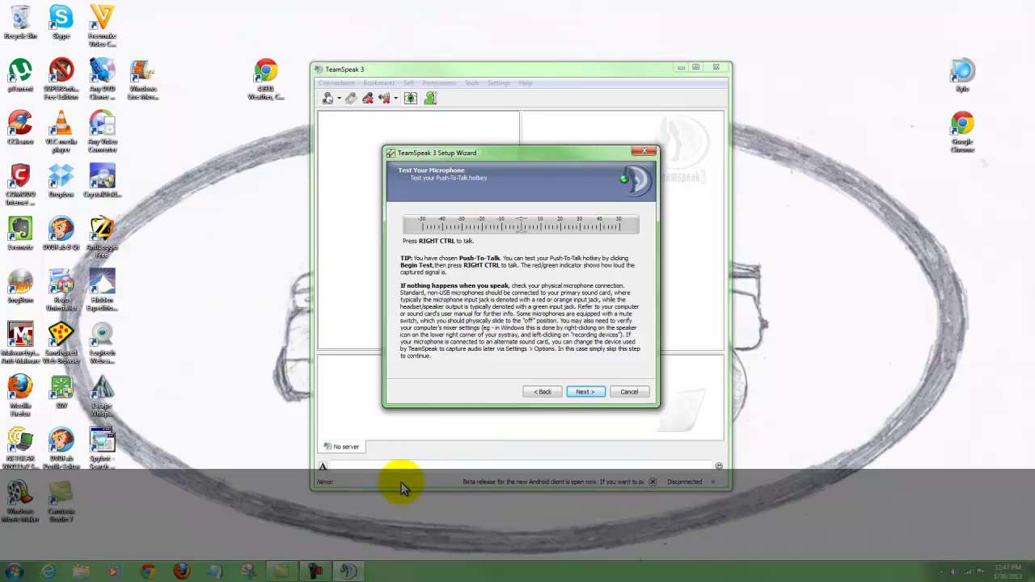
pyautogui.press('Control_R')
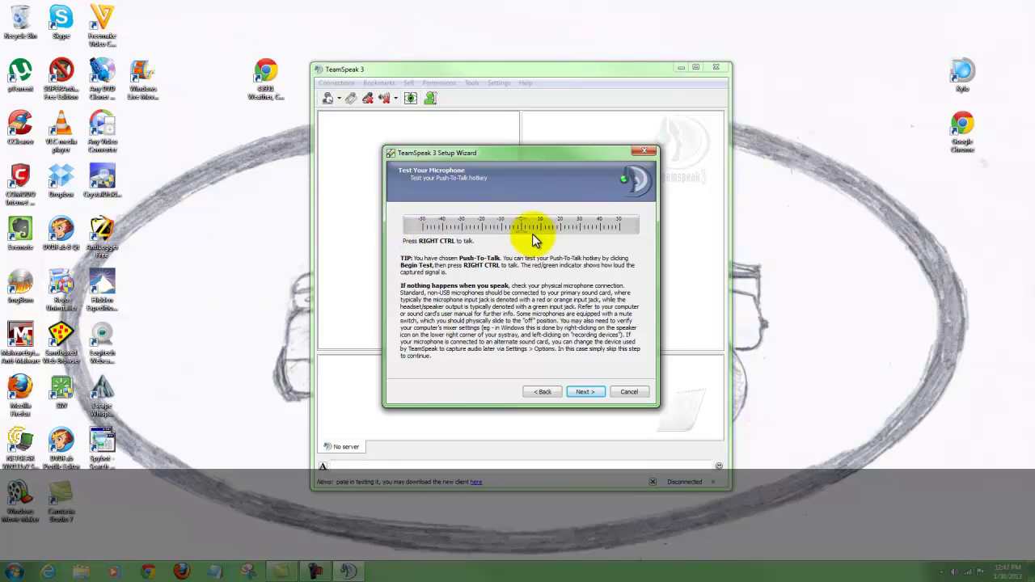
# Step: Bind Speaker Mute to Alt and continue to the sound pack page
pyautogui.click(586, 392)
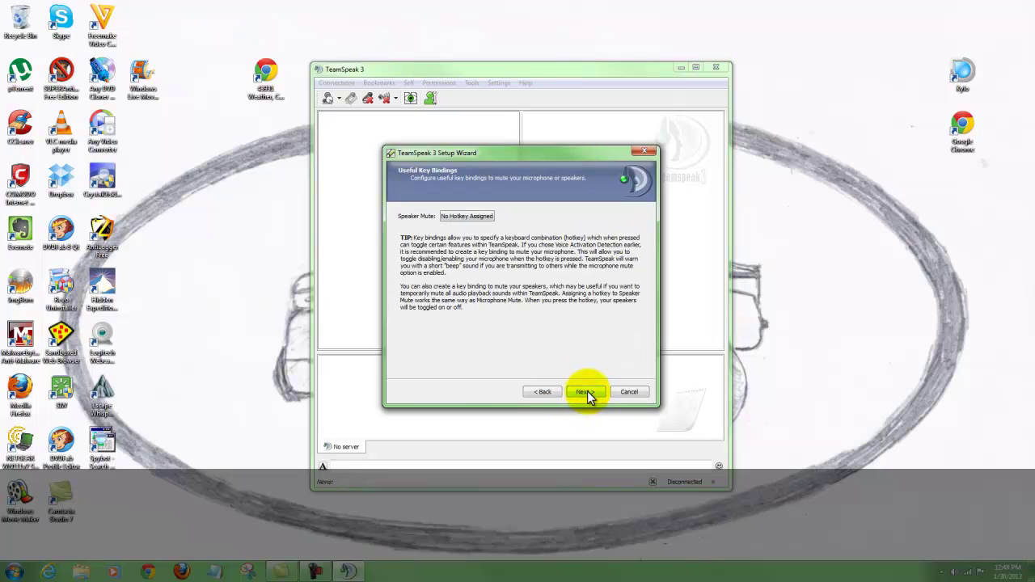
pyautogui.click(473, 219)
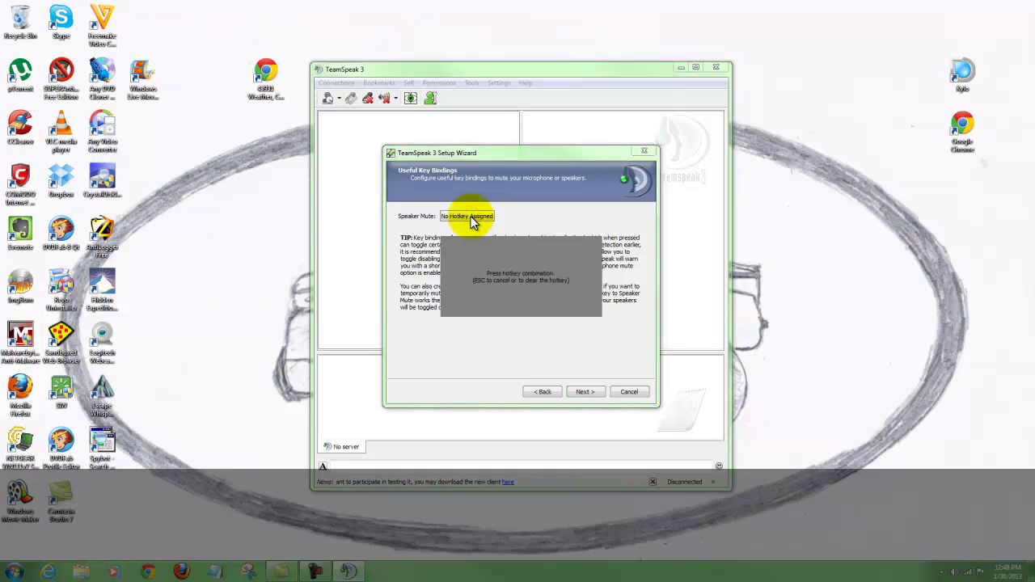
pyautogui.press('alt')
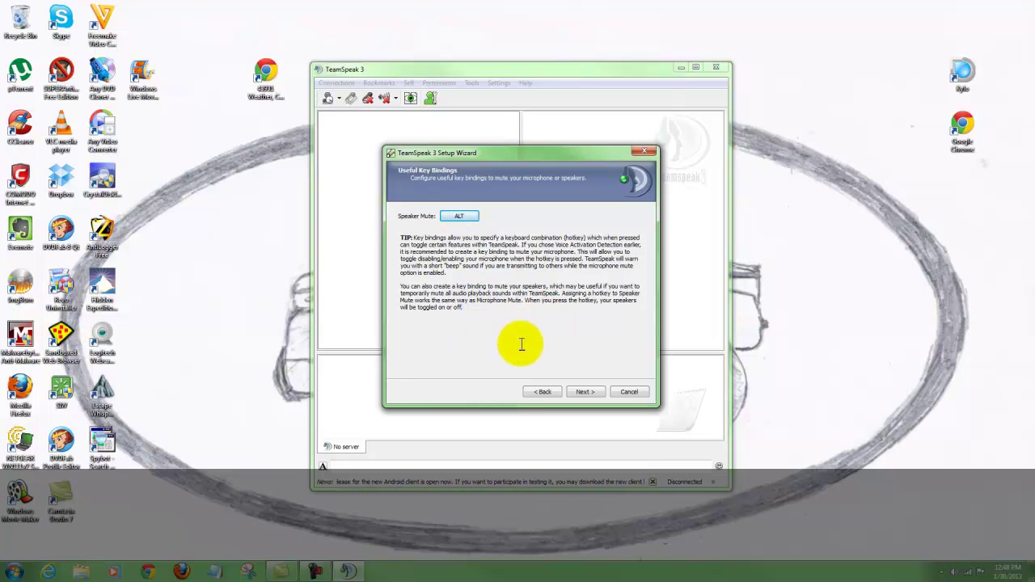
pyautogui.click(586, 393)
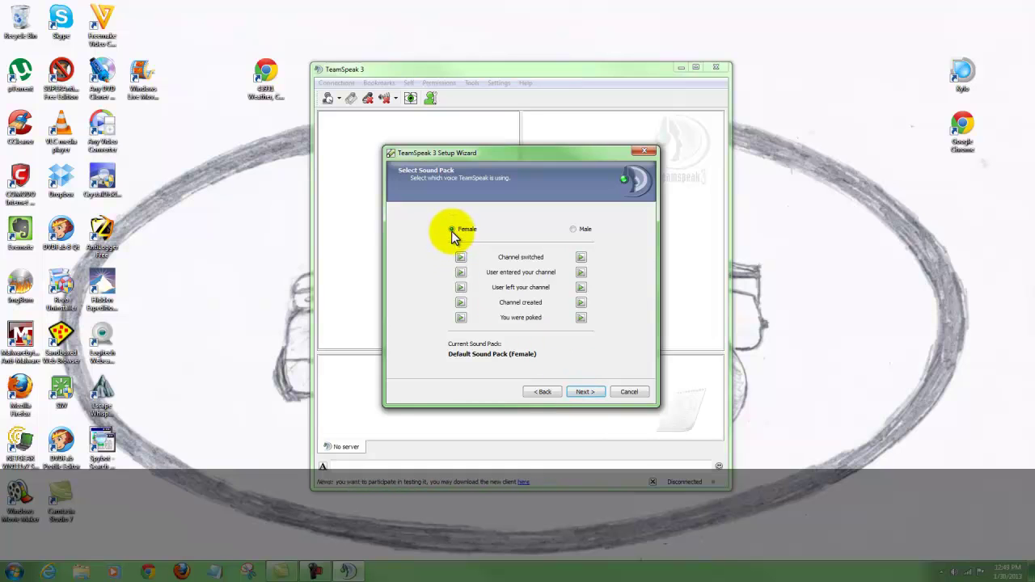
# Step: Keep the Default Sound Pack (Female) and leave the overlay plugin disabled
pyautogui.click(579, 393)
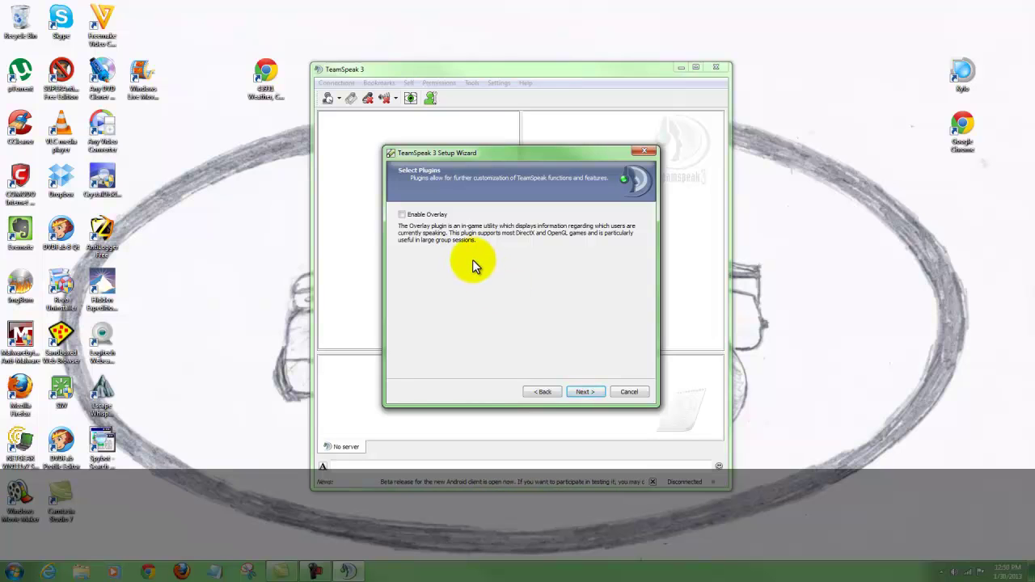
pyautogui.click(587, 393)
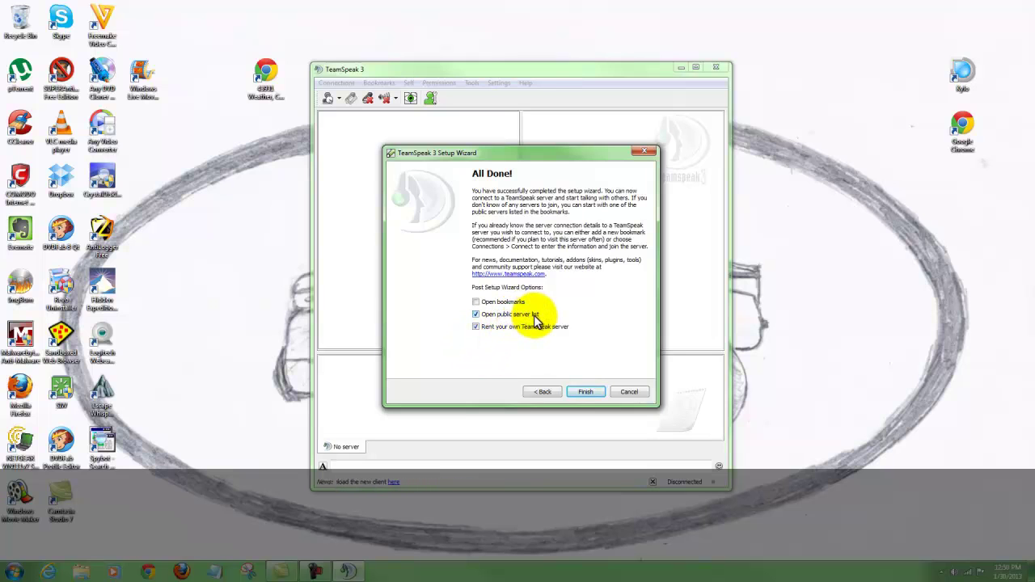
# Step: Uncheck 'Rent your own TeamSpeak server' and finish, opening the public server list
pyautogui.click(476, 330)
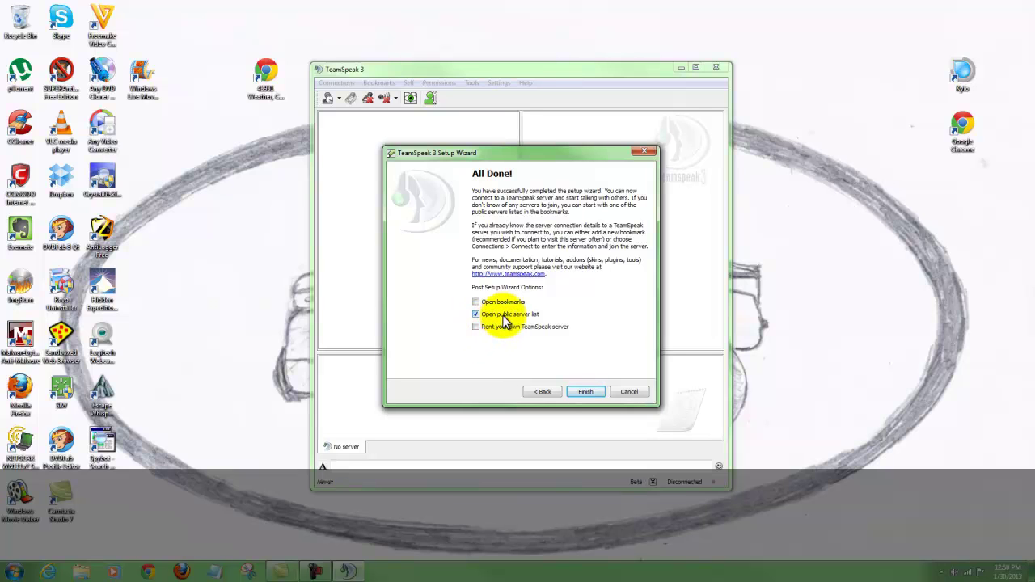
pyautogui.click(585, 393)
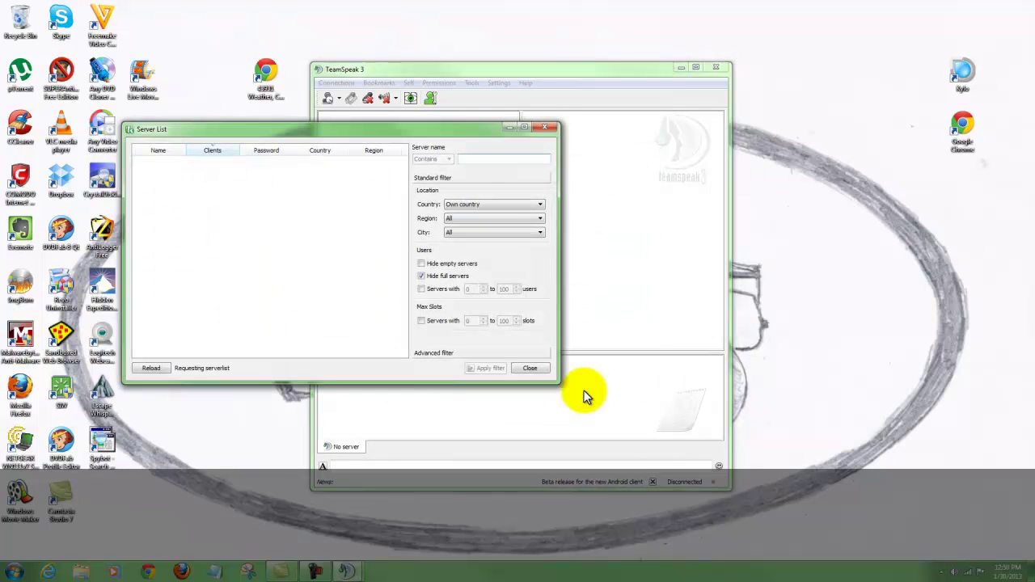
# Step: Move the Server List window aside, scroll through the 100 public servers, then close it
pyautogui.moveTo(334, 127); pyautogui.dragTo(475, 137)
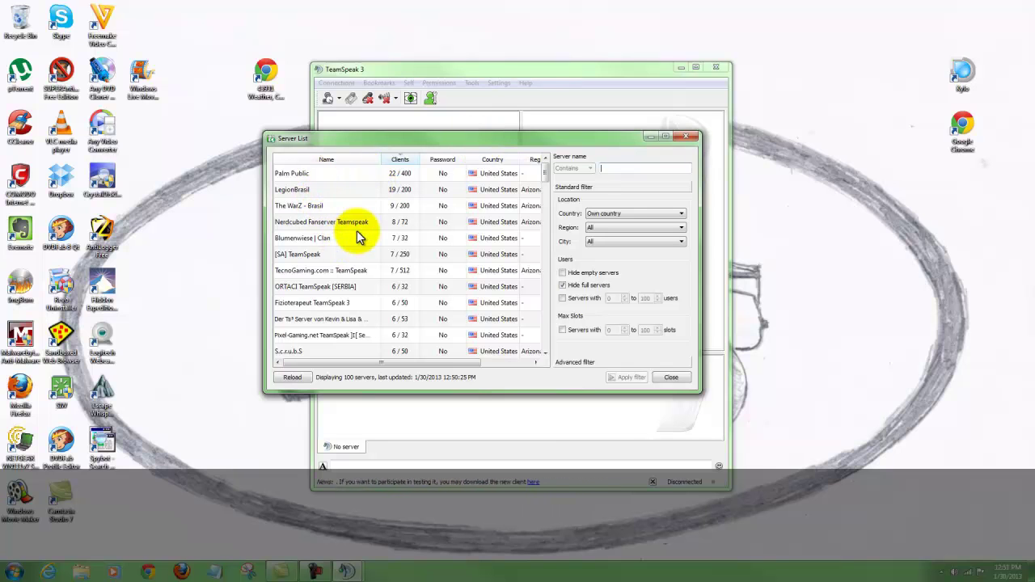
pyautogui.moveTo(357, 231)
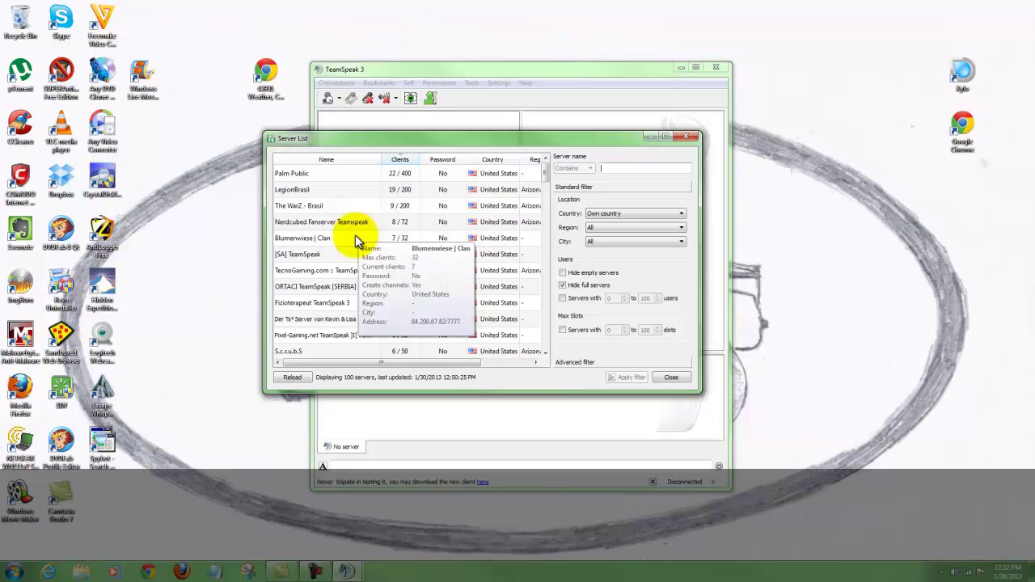
pyautogui.moveTo(396, 178)
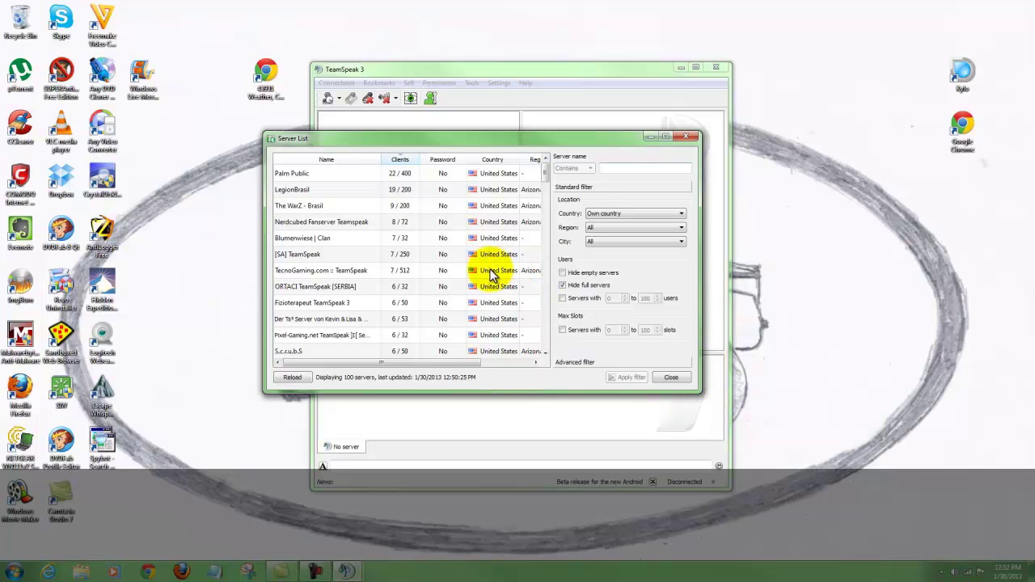
pyautogui.scroll(-10, 492, 275)
pyautogui.scroll(10, 501, 257)
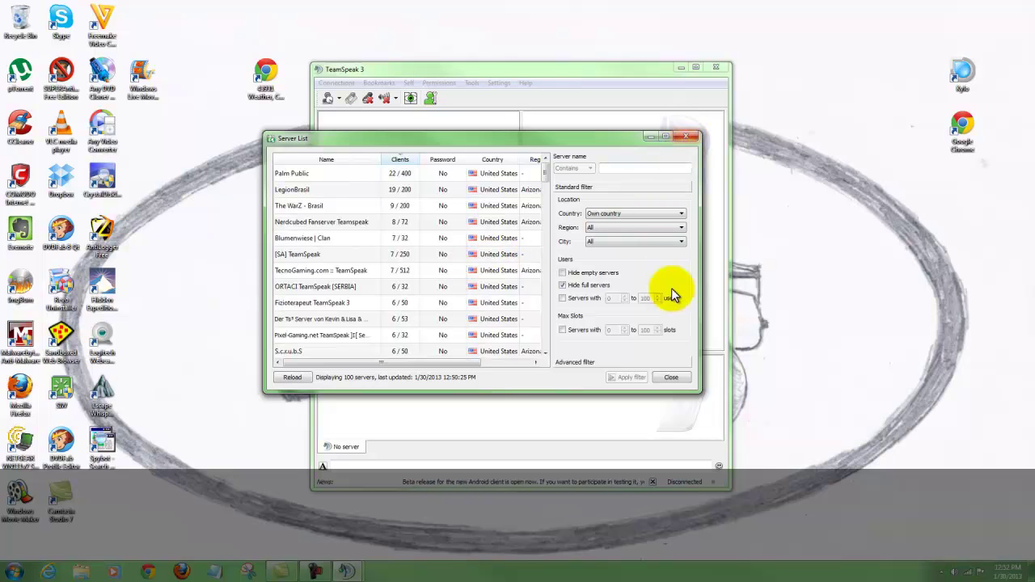
pyautogui.click(667, 378)
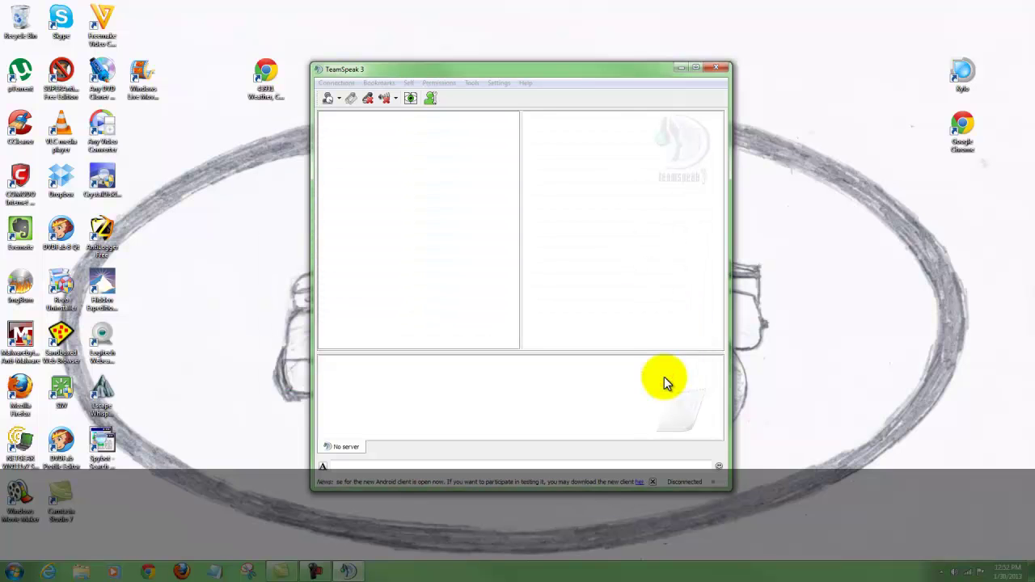
# Step: Connect to the TechTalk TS server at address 50.32.222.54:4201
pyautogui.click(337, 83)
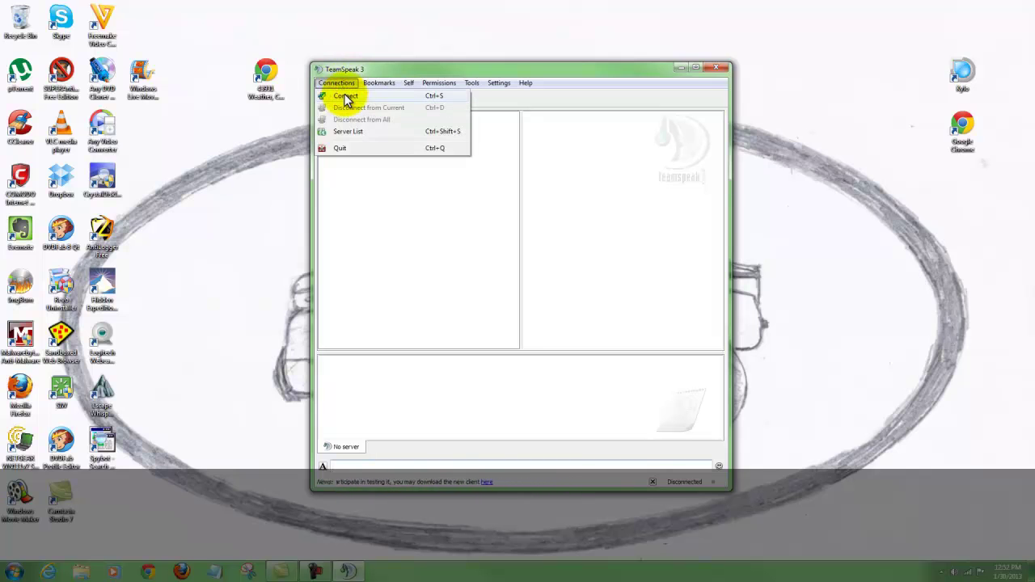
pyautogui.click(346, 95)
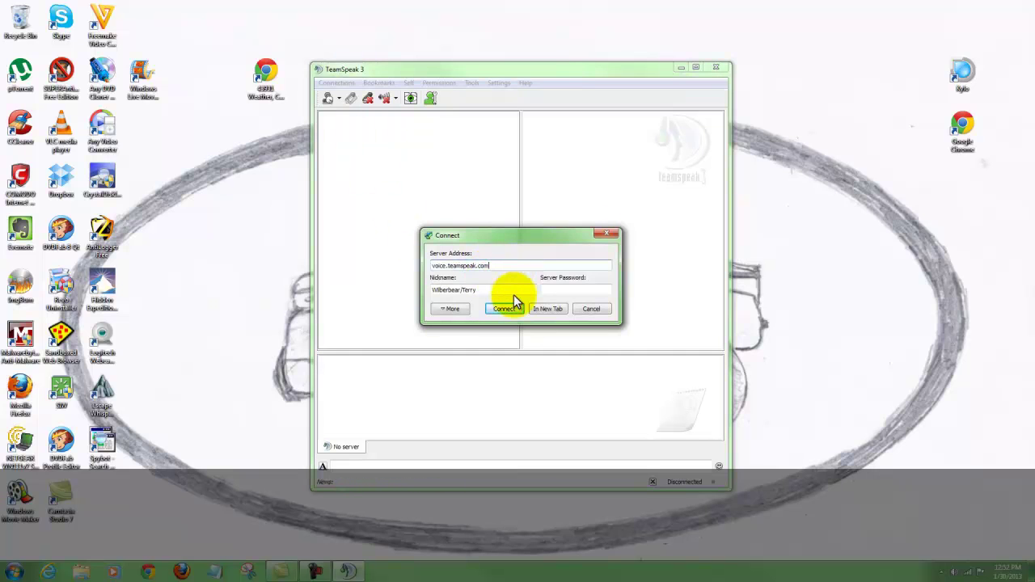
pyautogui.press('BackSpace')
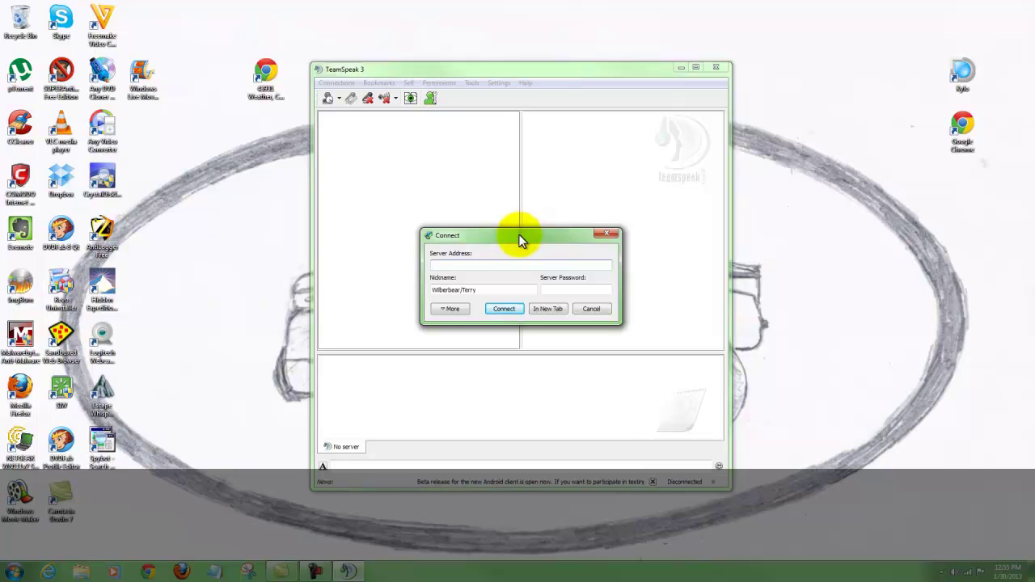
pyautogui.write('5')
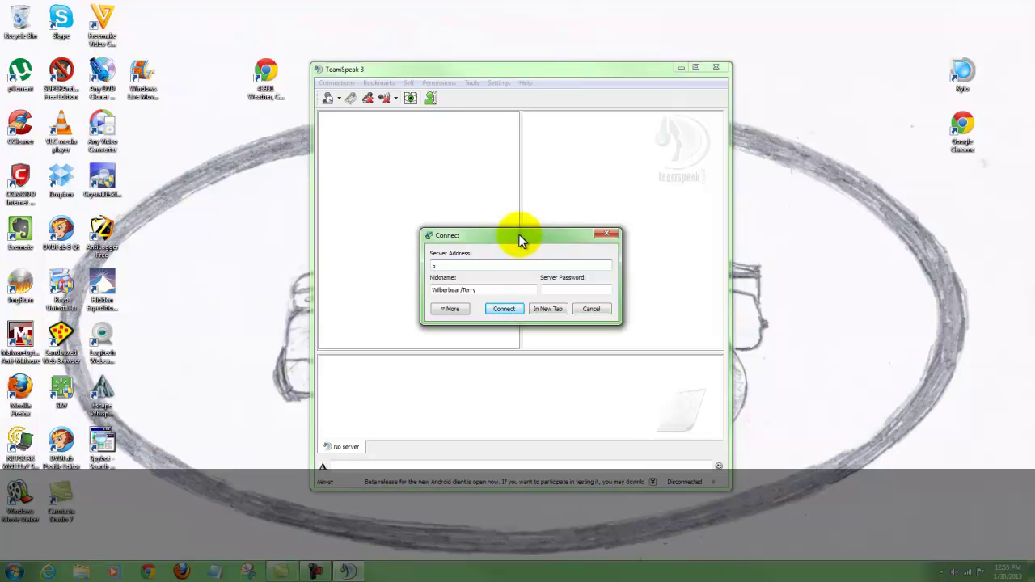
pyautogui.write('0.')
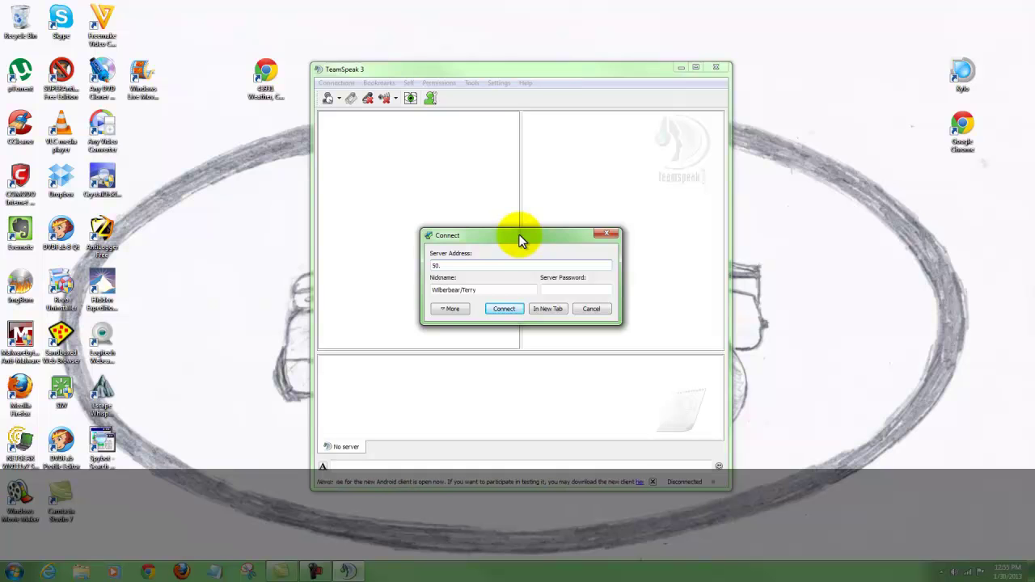
pyautogui.write('32')
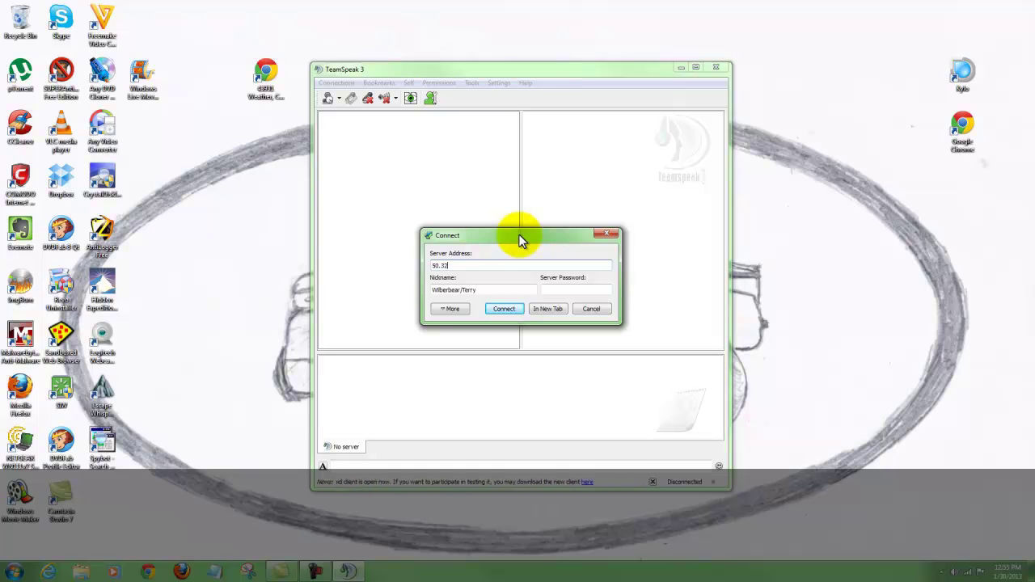
pyautogui.write('.')
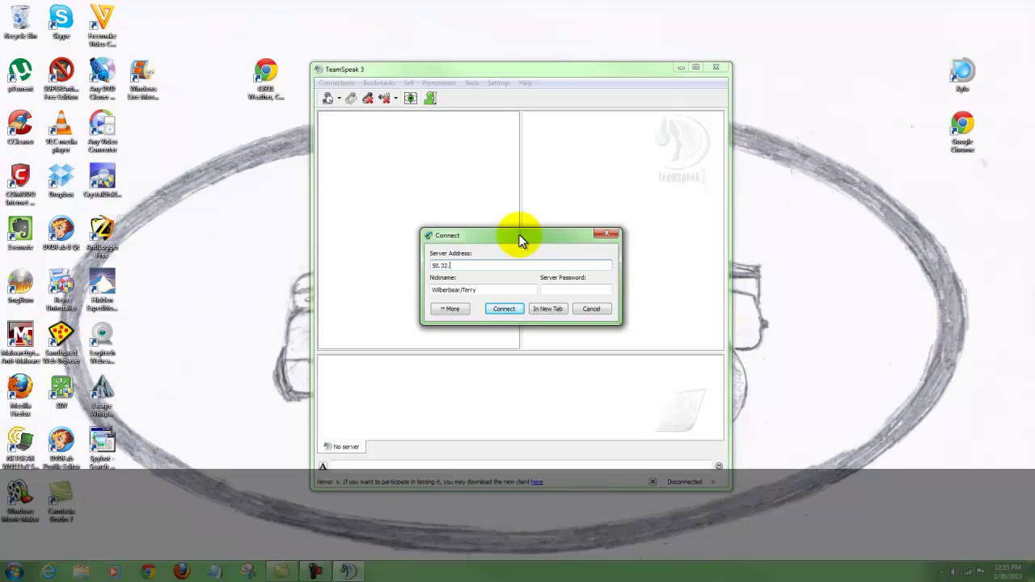
pyautogui.write('222')
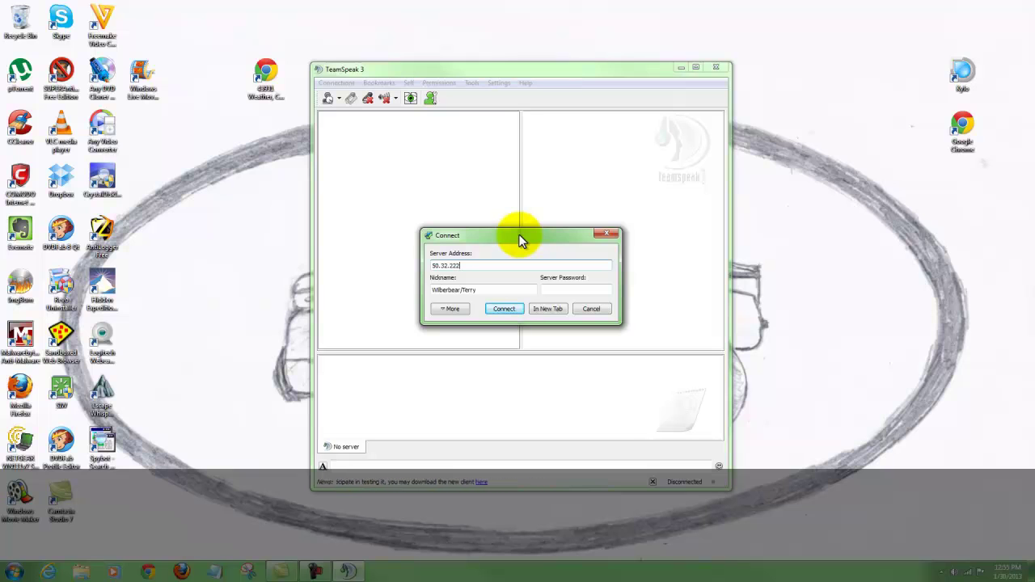
pyautogui.write('.54')
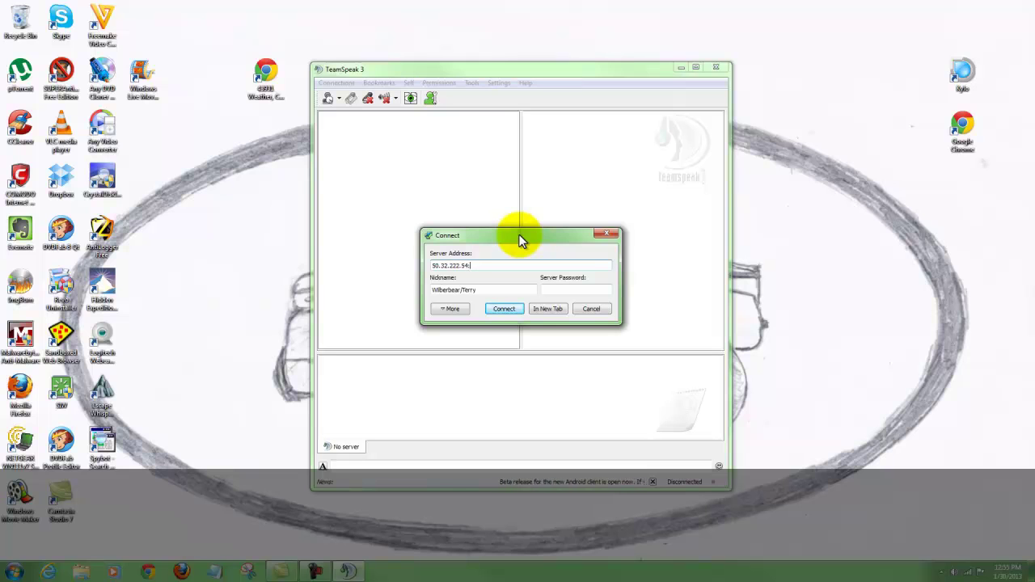
pyautogui.write(':')
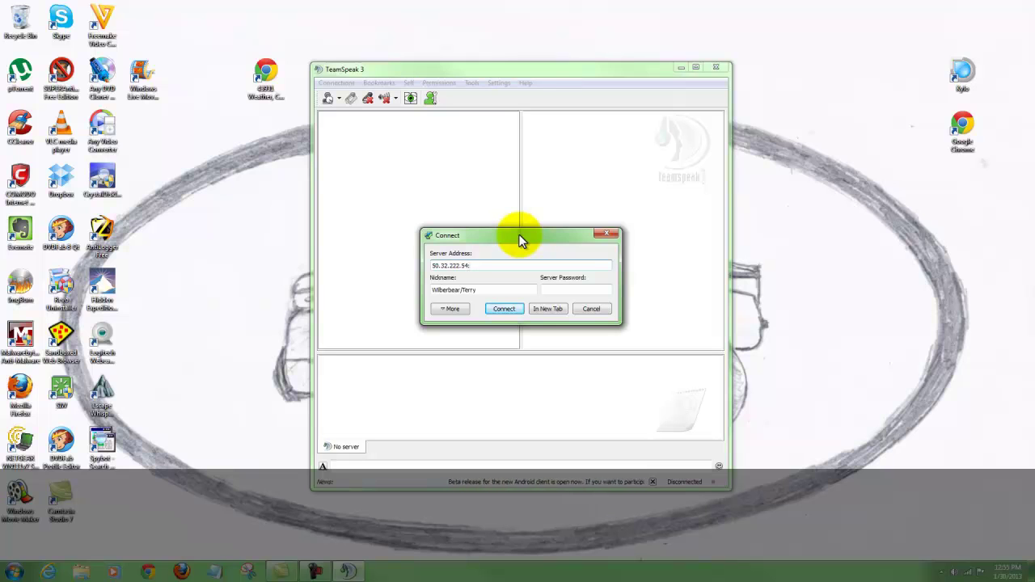
pyautogui.write('4201')
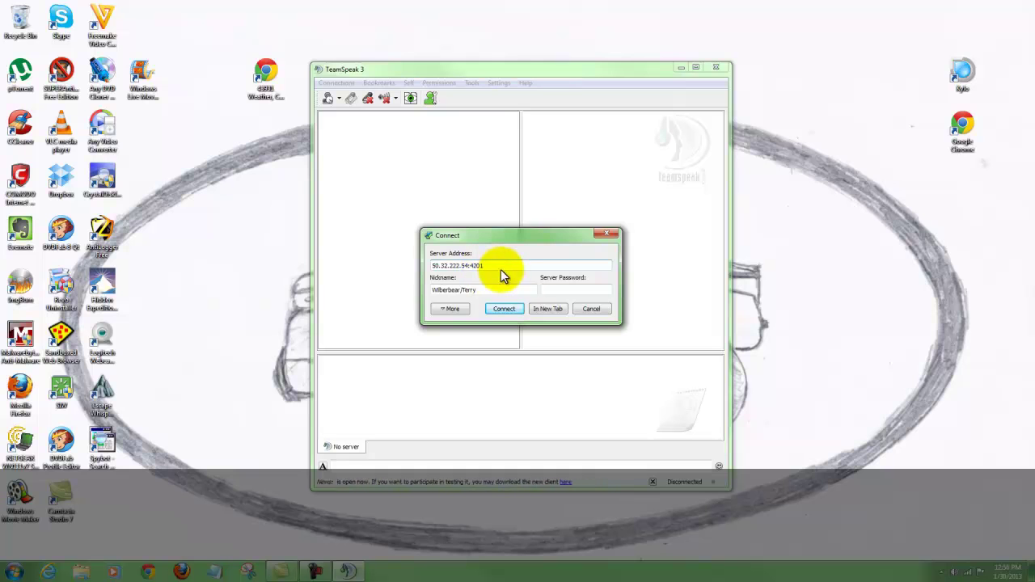
pyautogui.click(504, 311)
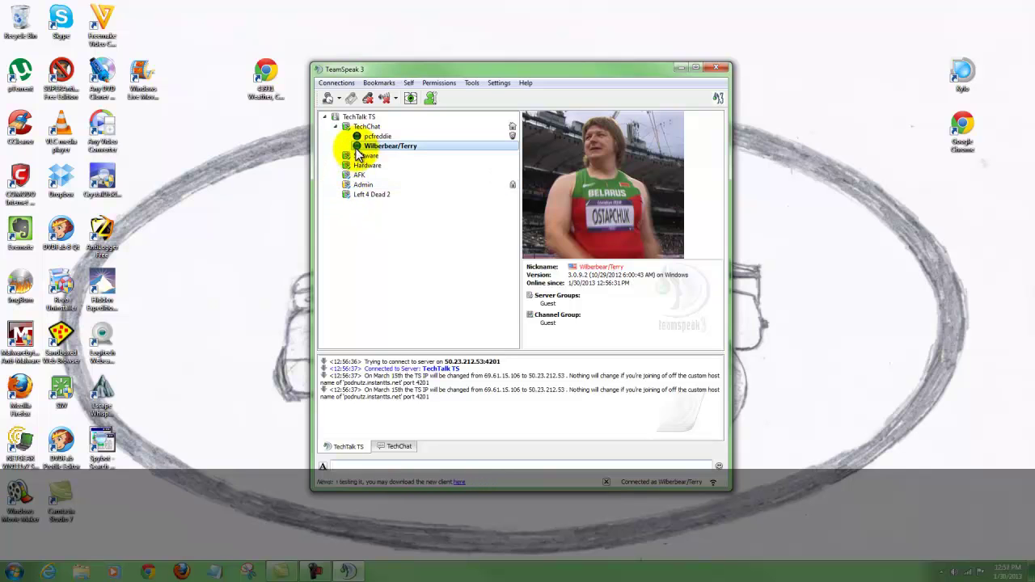
# Step: Move your user from TechChat to Software, then AFK, then Hardware, and back to Software
pyautogui.moveTo(359, 150); pyautogui.dragTo(358, 155)
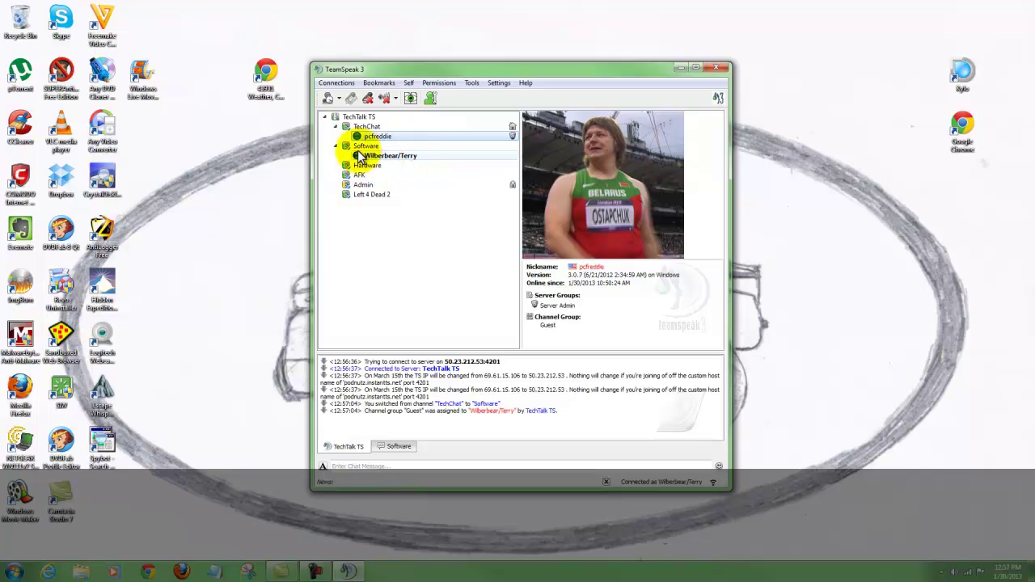
pyautogui.moveTo(359, 159); pyautogui.dragTo(358, 169)
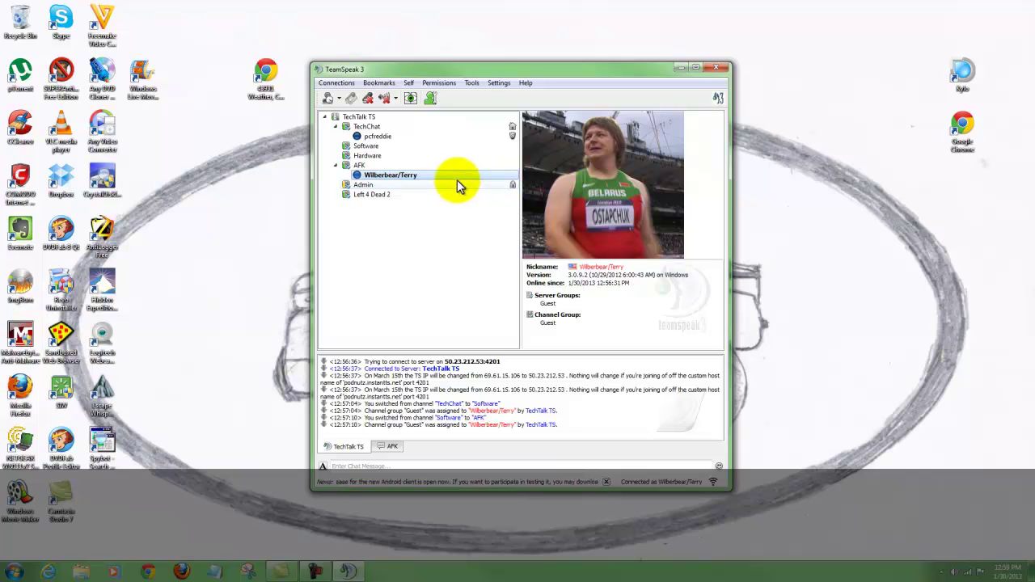
pyautogui.moveTo(450, 181); pyautogui.dragTo(353, 161)
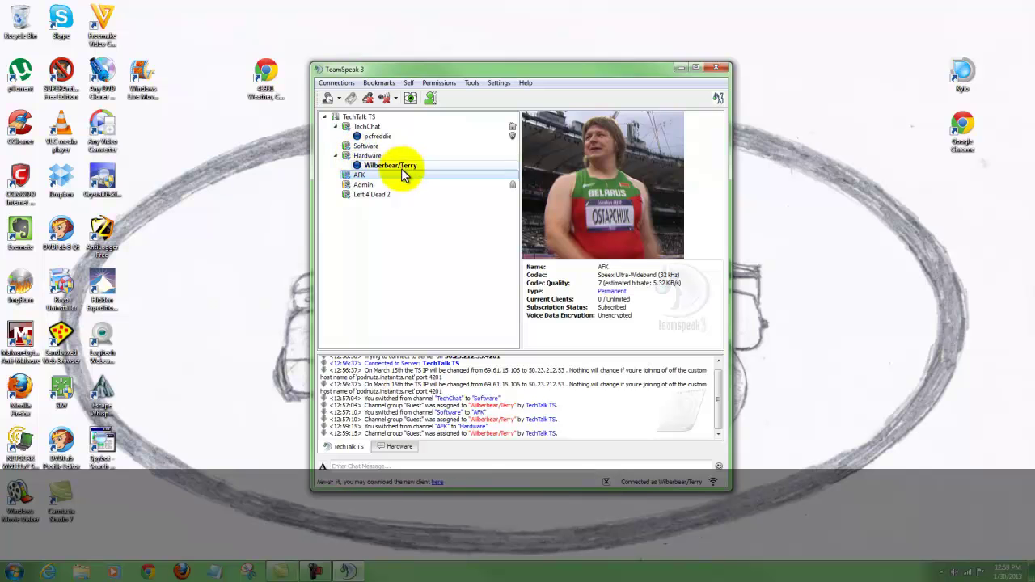
pyautogui.moveTo(467, 159); pyautogui.dragTo(486, 146)
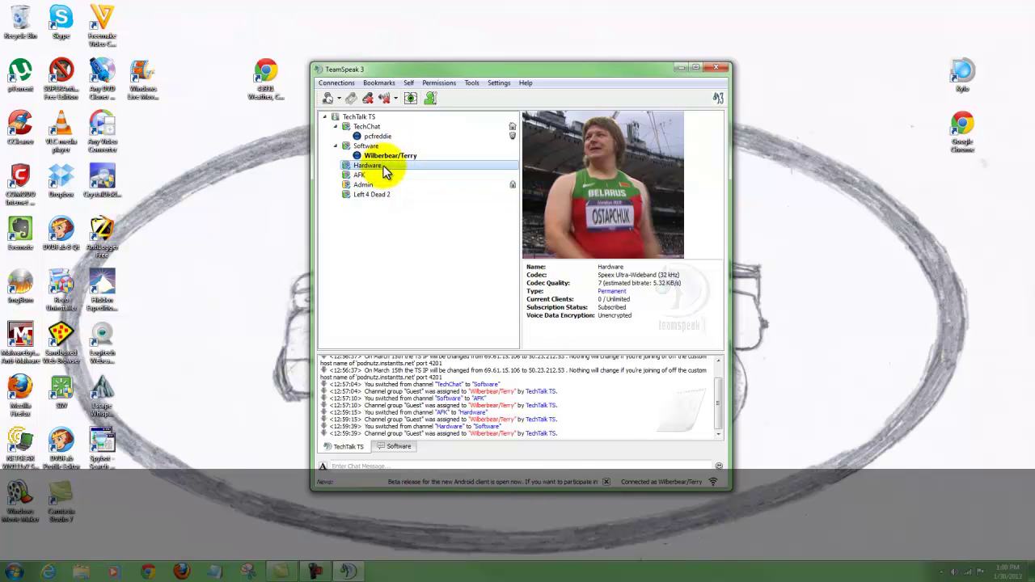
# Step: In Options, set Sound Pack to 'Sounds deactivated' and muted-output behaviour to 'Play no sounds', then save
pyautogui.click(499, 84)
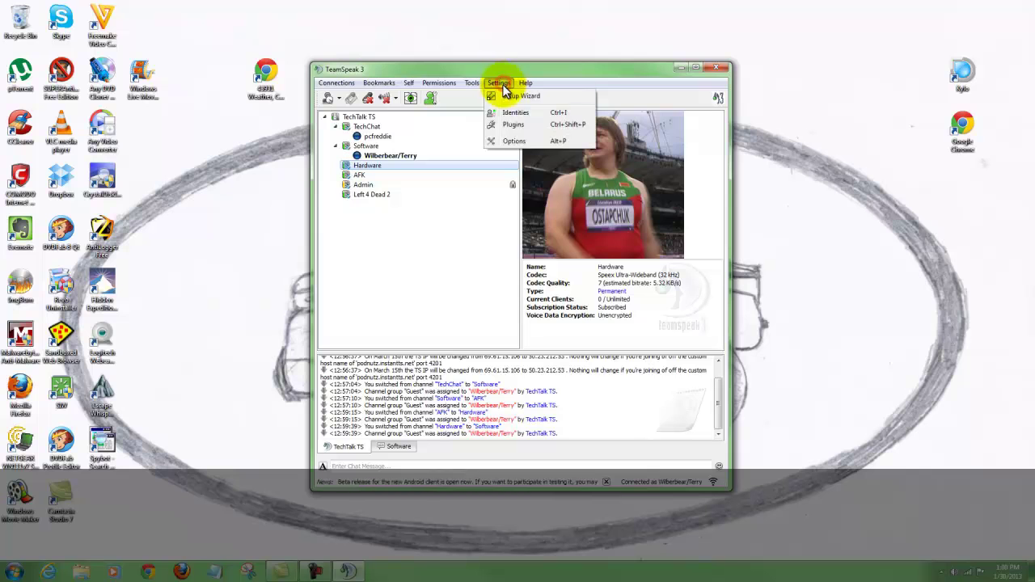
pyautogui.click(511, 139)
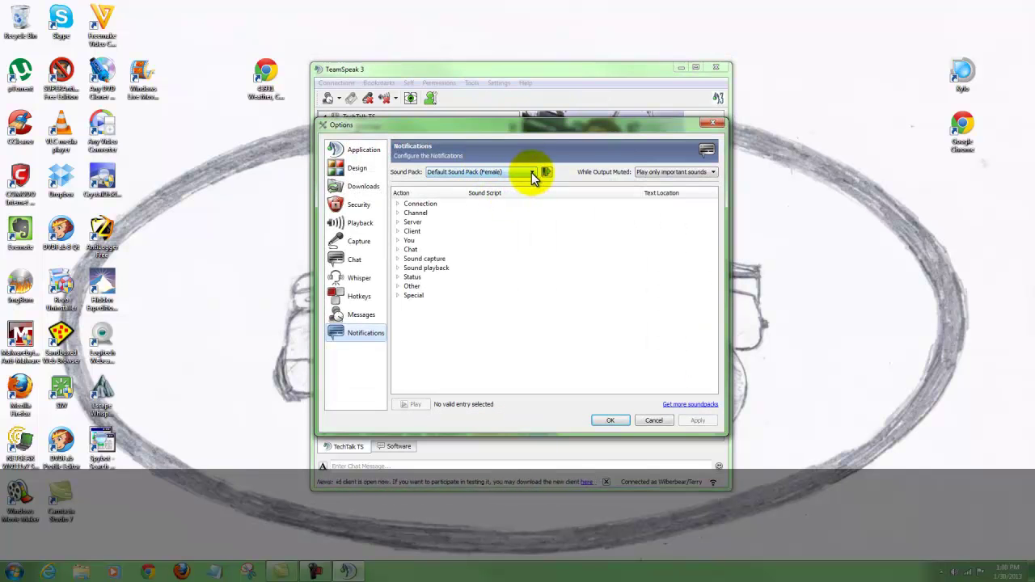
pyautogui.click(532, 174)
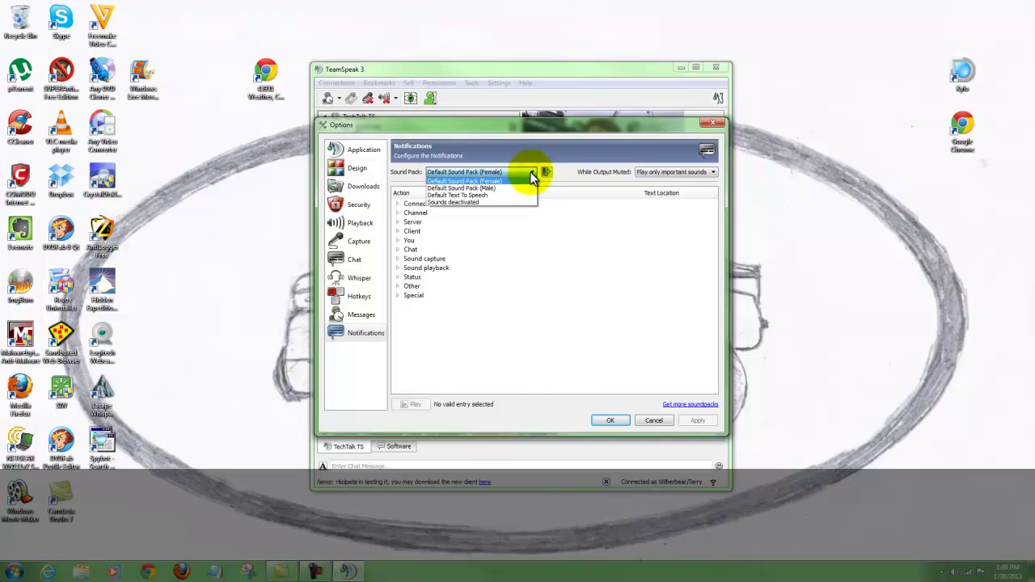
pyautogui.click(474, 203)
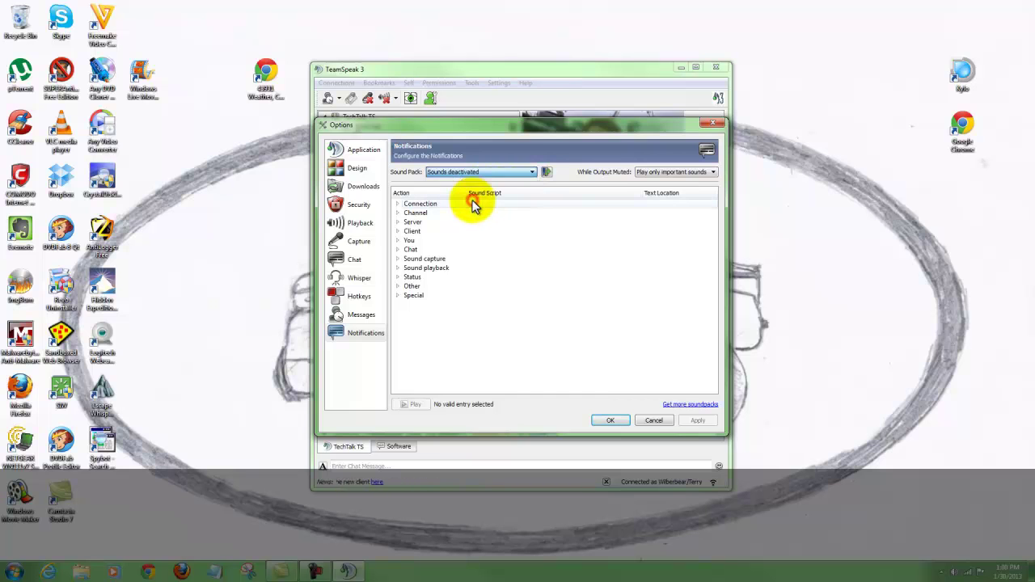
pyautogui.click(712, 171)
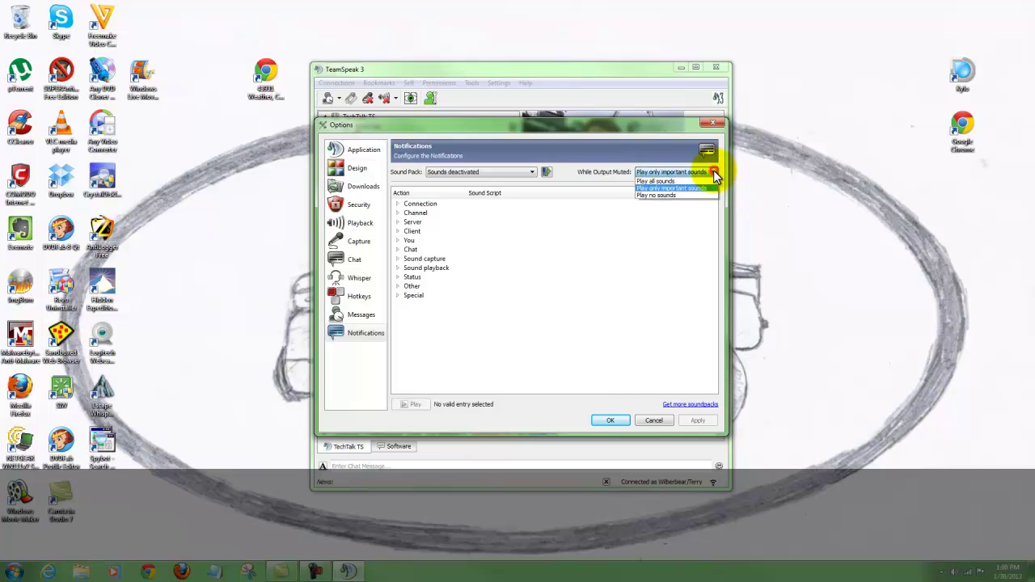
pyautogui.click(673, 196)
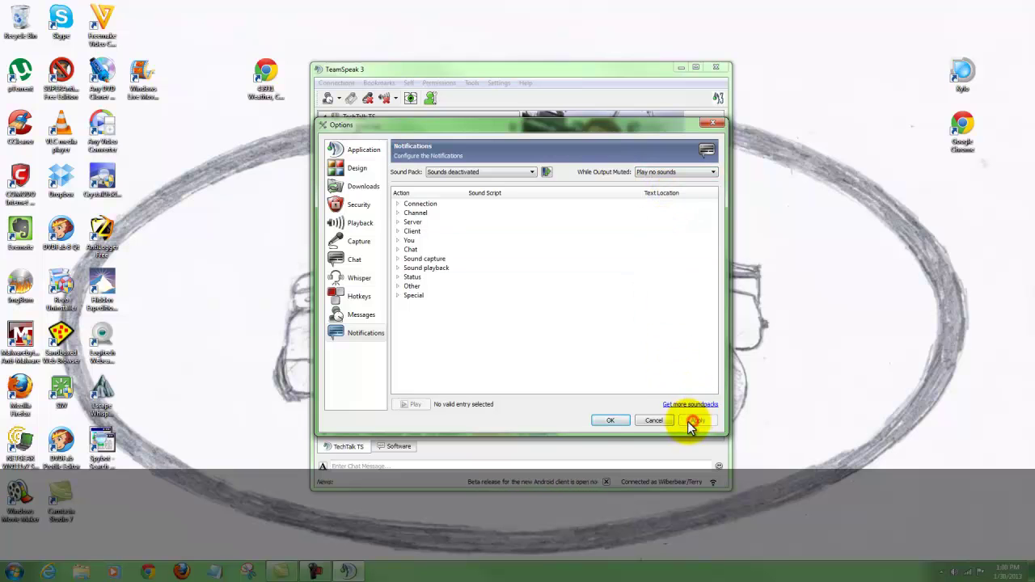
pyautogui.click(620, 423)
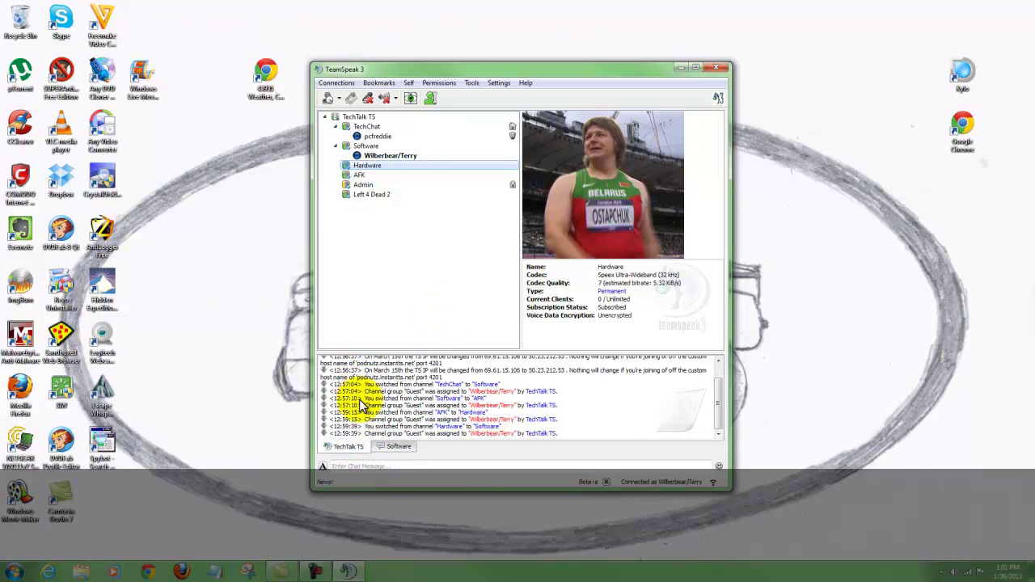
# Step: Show the Software chat tab, which lists TechChat, Software, AFK, Hardware and Software
pyautogui.click(398, 449)
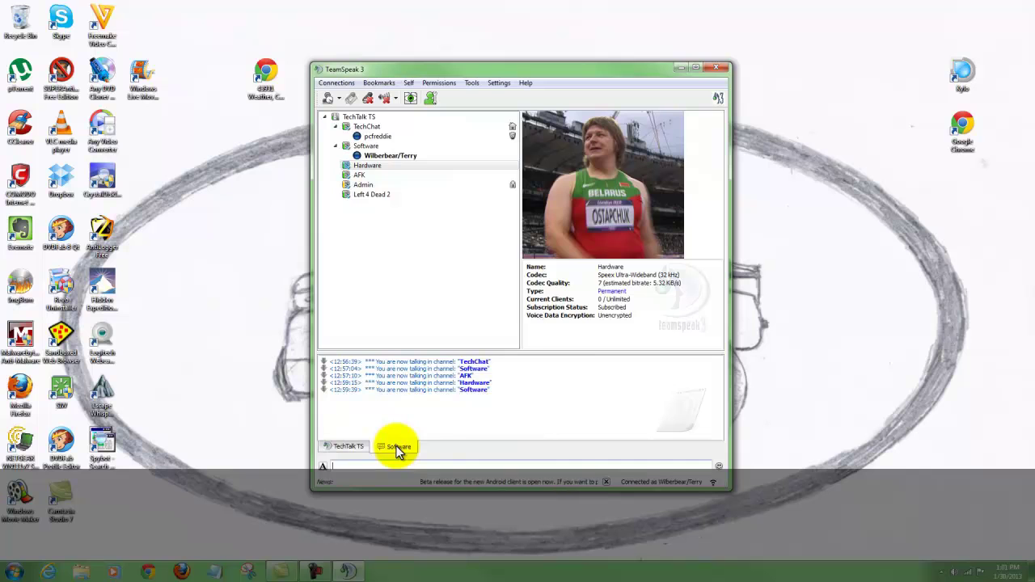